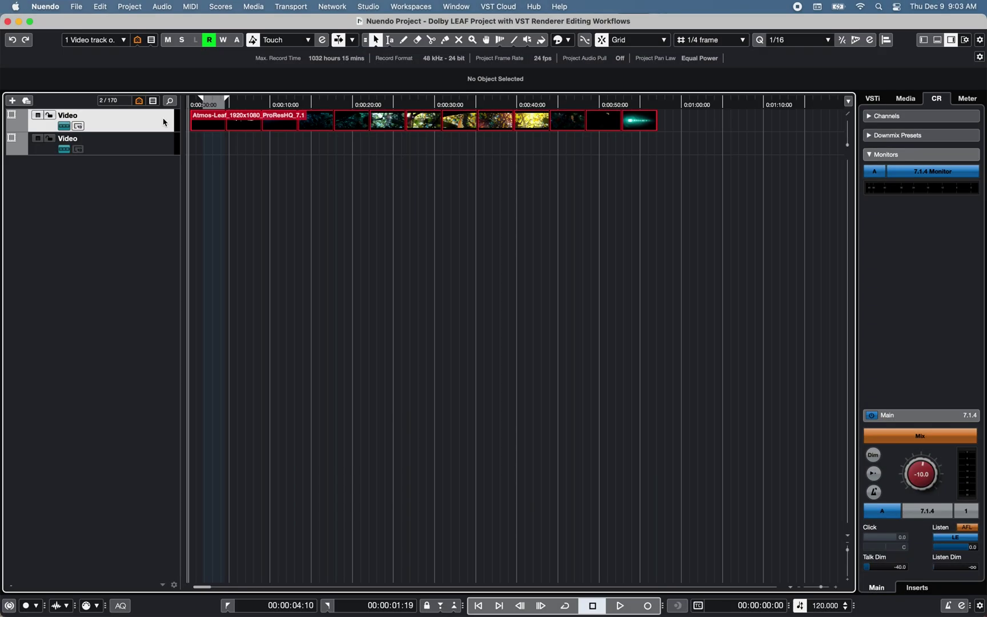
- Import the CHANGES_DV video file onto the second video track
click(162, 150)
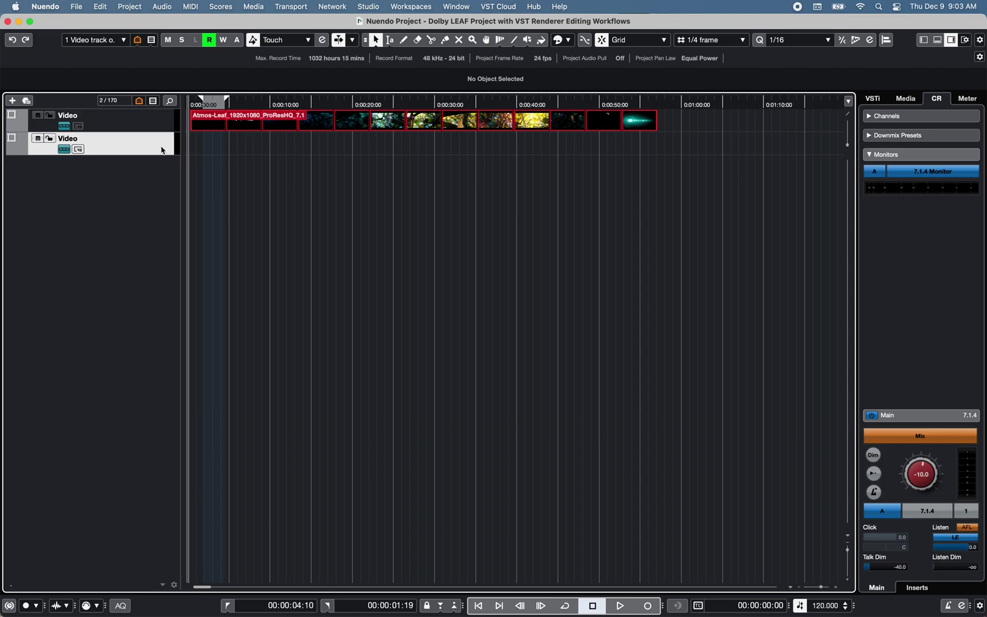
click(76, 7)
mouse_move(137, 187)
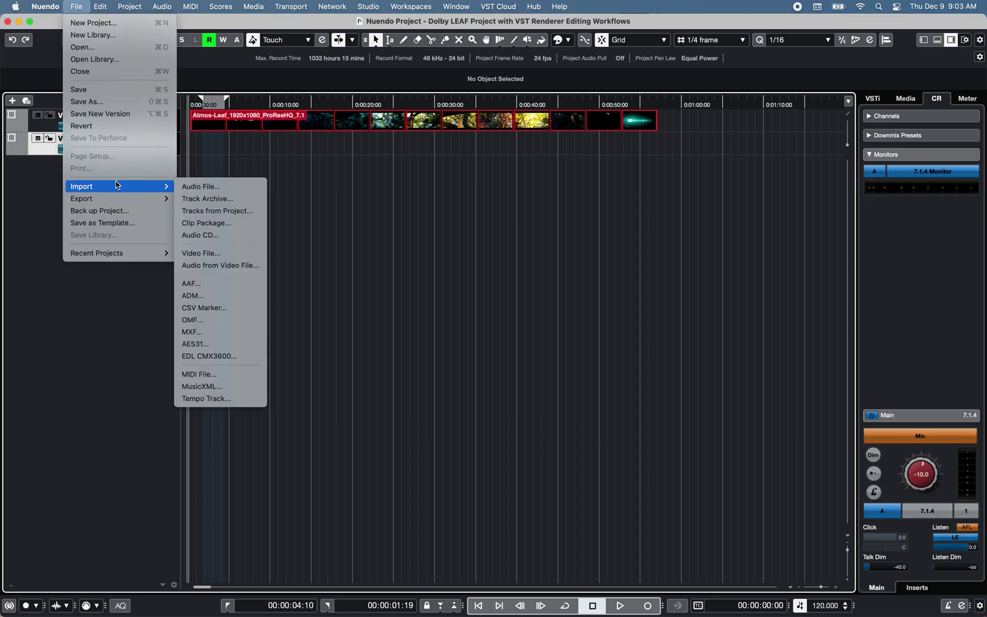
click(190, 253)
click(206, 132)
click(880, 466)
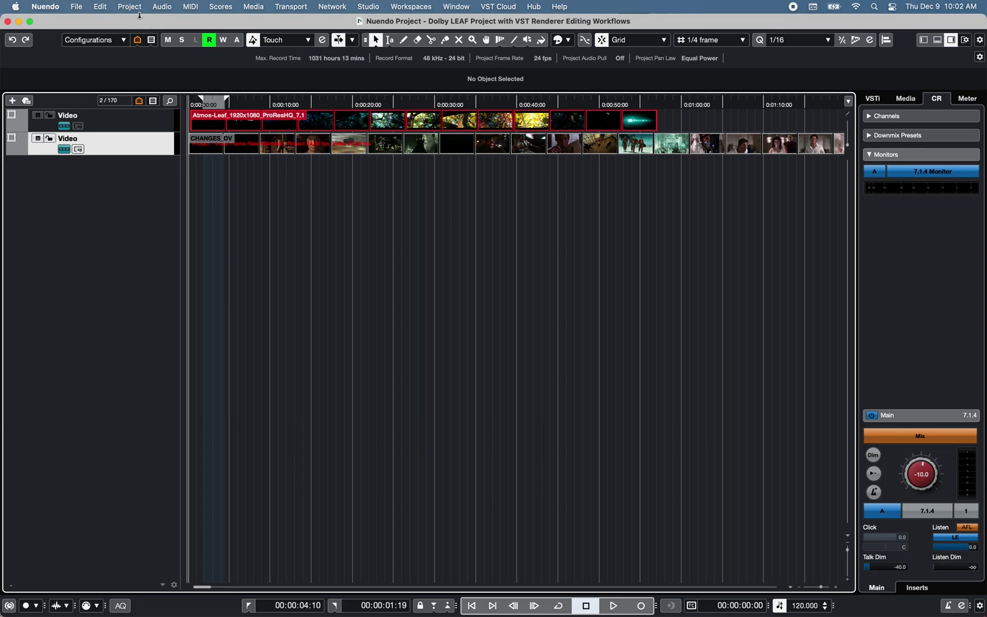
- In Project Setup, get the project frame rate from the video and set the display format to Timecode
click(136, 12)
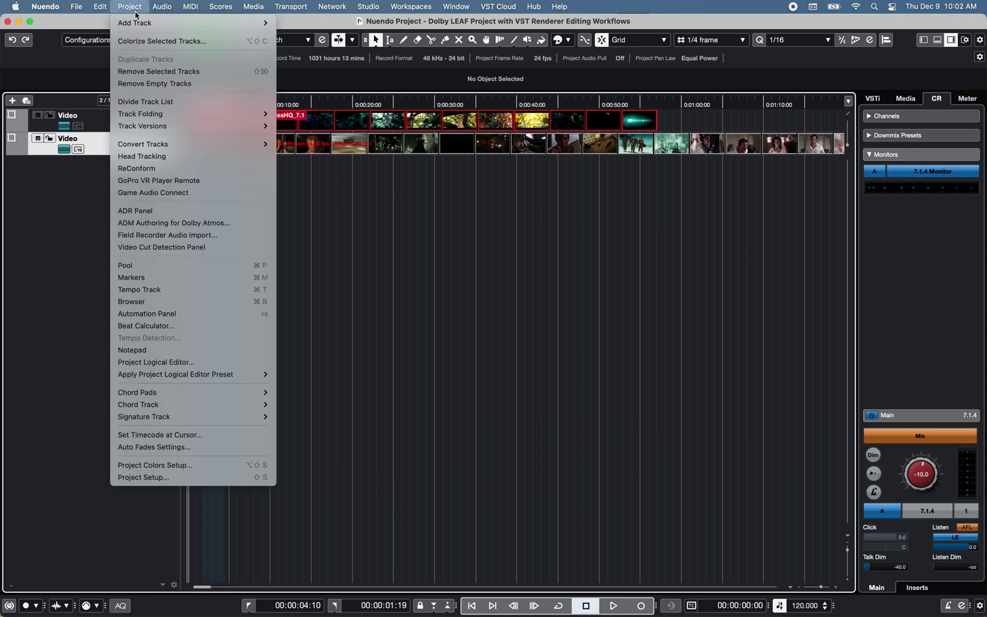
click(152, 478)
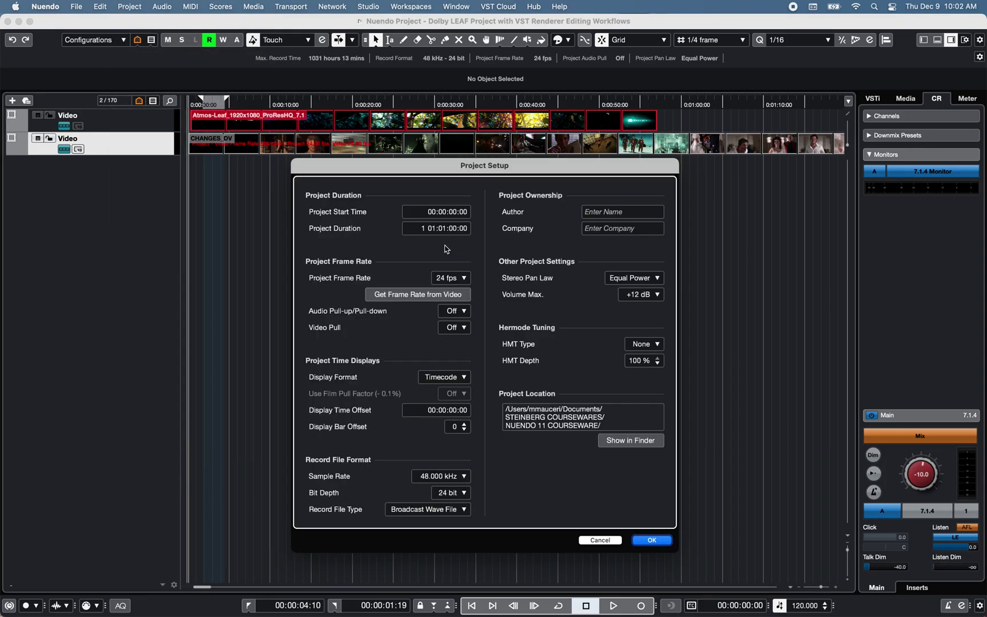
click(466, 280)
click(431, 294)
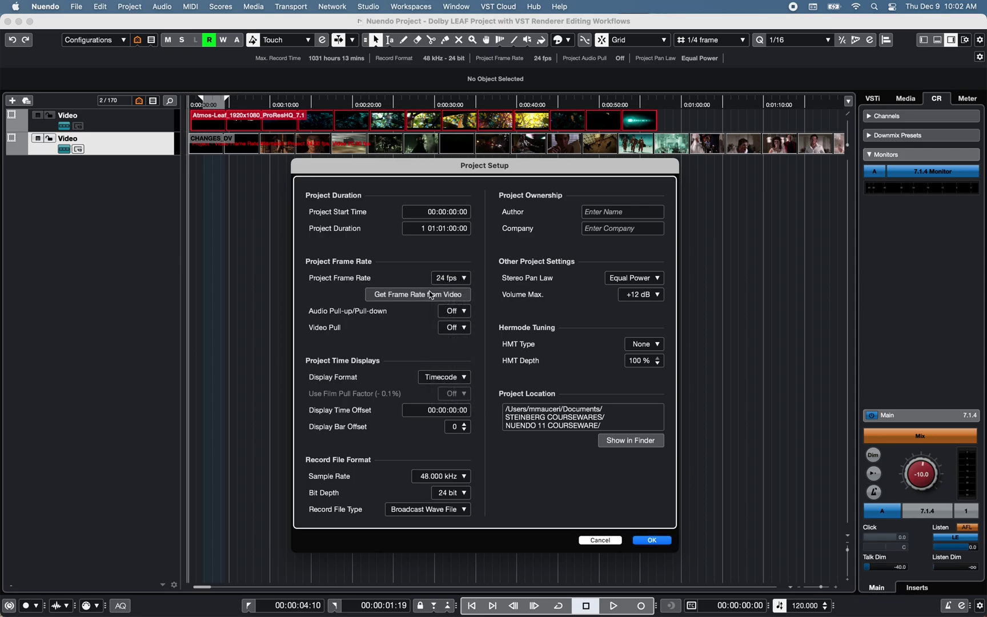
click(431, 294)
click(466, 380)
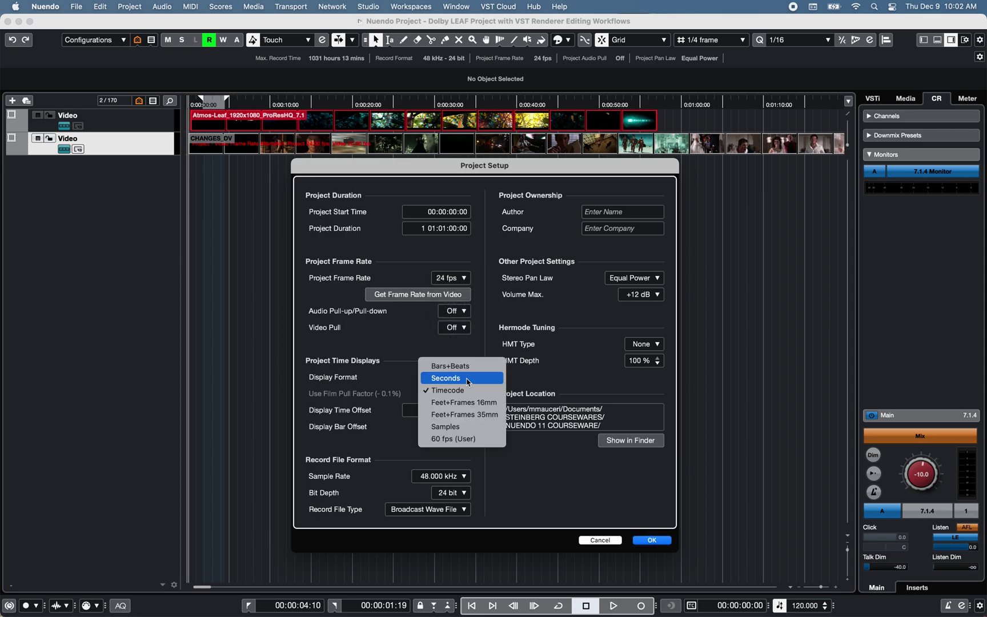
click(466, 390)
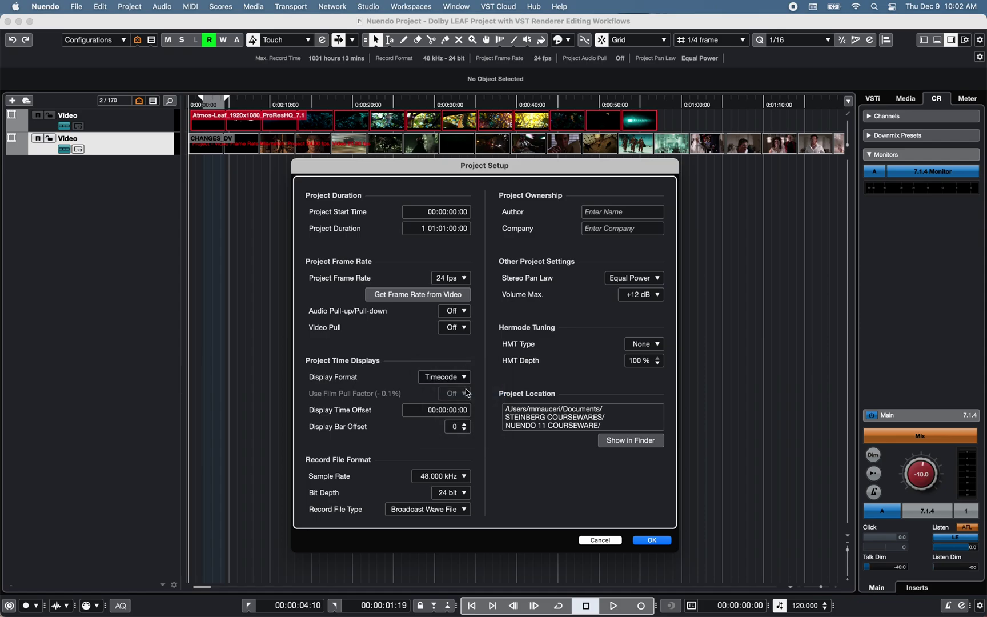
click(652, 540)
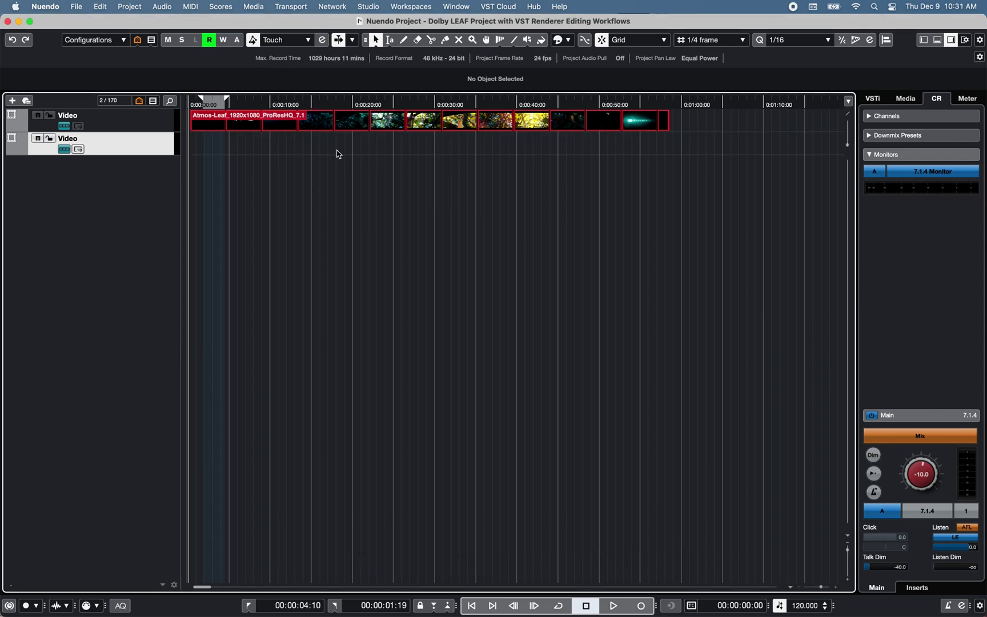
- Show the Video Player window and turn on Use Video Follows Edit Mode
key(F8)
click(290, 6)
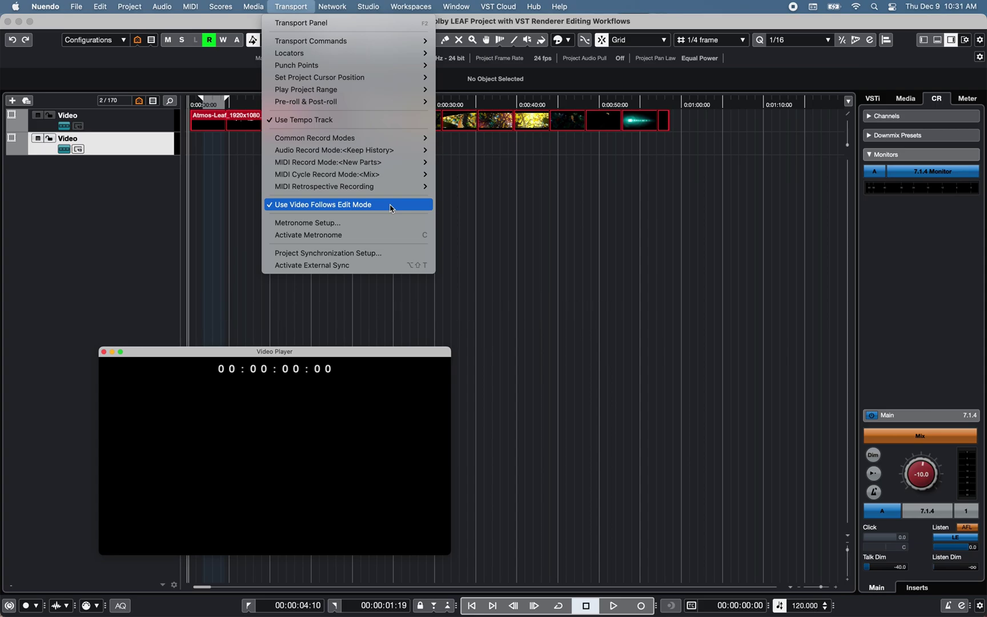
click(420, 204)
- Trim the end and start of the Atmos-Leaf clip while watching its edge frames in the Video Player
mouse_move(667, 123)
mouse_down()
mouse_move(498, 117)
mouse_move(650, 117)
mouse_up()
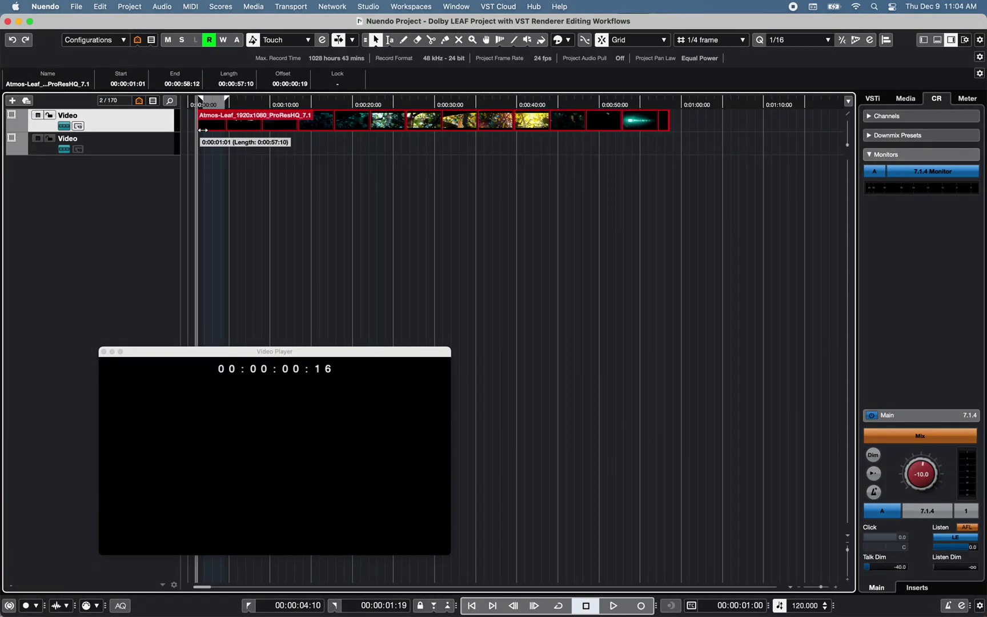
mouse_move(203, 130)
mouse_down()
mouse_move(263, 128)
mouse_move(191, 129)
mouse_up()
mouse_move(667, 121)
mouse_down()
mouse_move(534, 126)
mouse_move(668, 123)
mouse_up()
- Split the Atmos-Leaf clip at about 00:00:36:00 and move the second part to start at 00:00:36:04
alt+click(485, 128)
drag(503, 127, 506, 127)
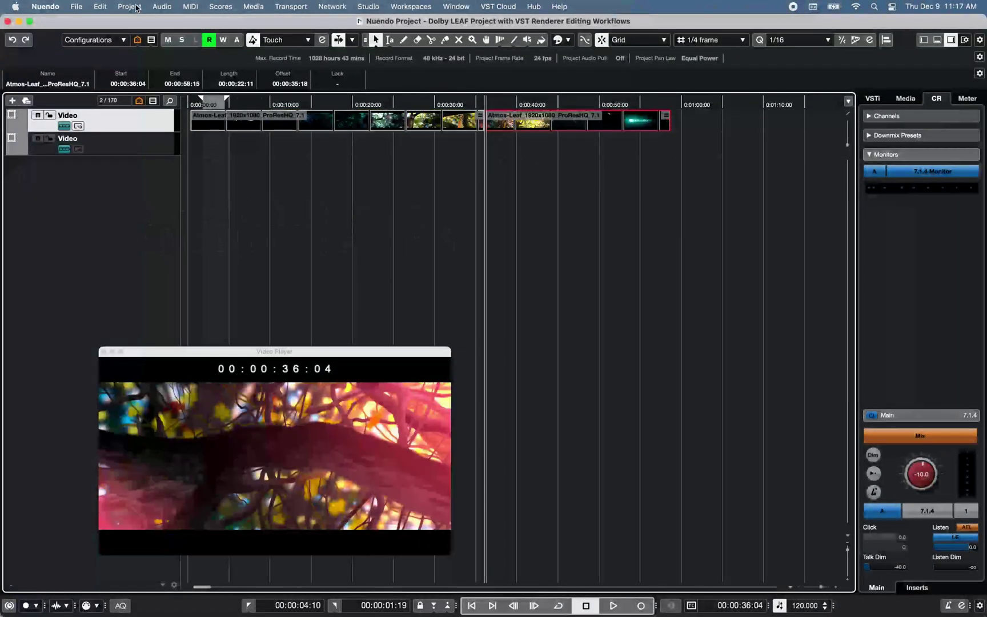
- Analyze the second part of the Atmos-Leaf clip for video cuts with the detection sensitivity set to 100 %
click(129, 7)
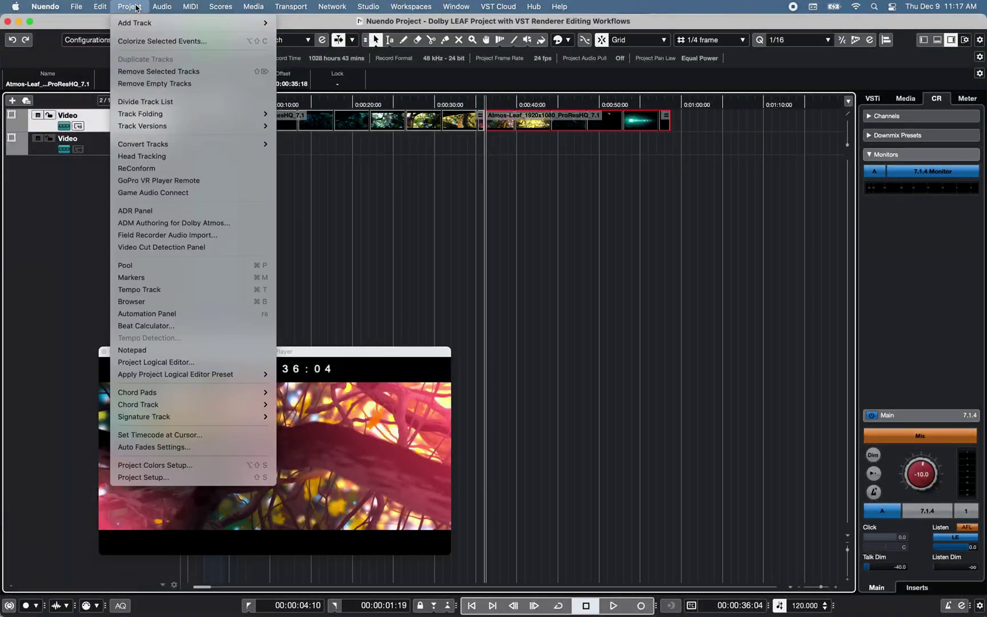
click(200, 249)
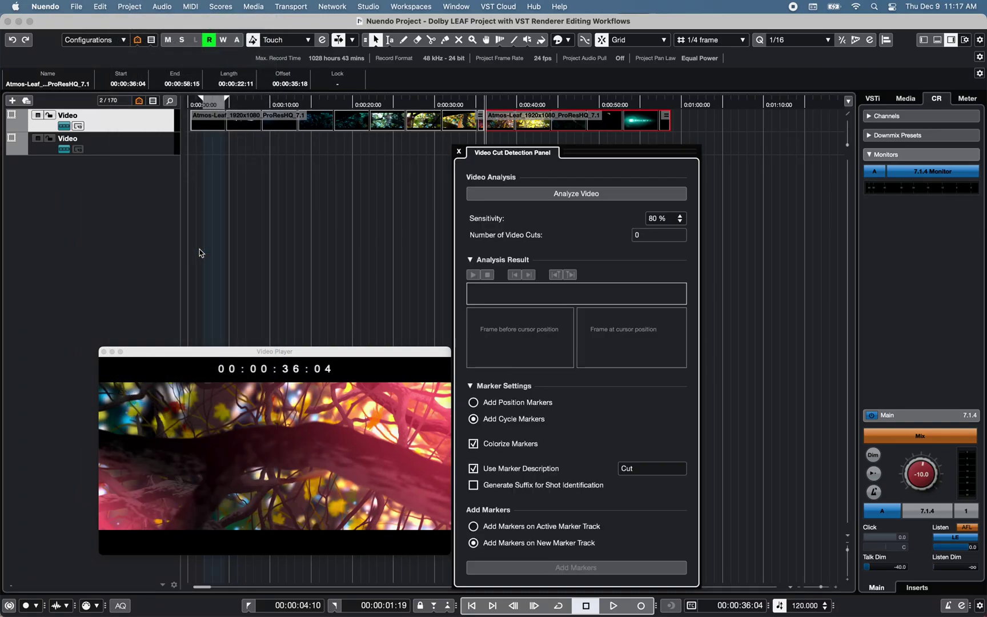
click(656, 217)
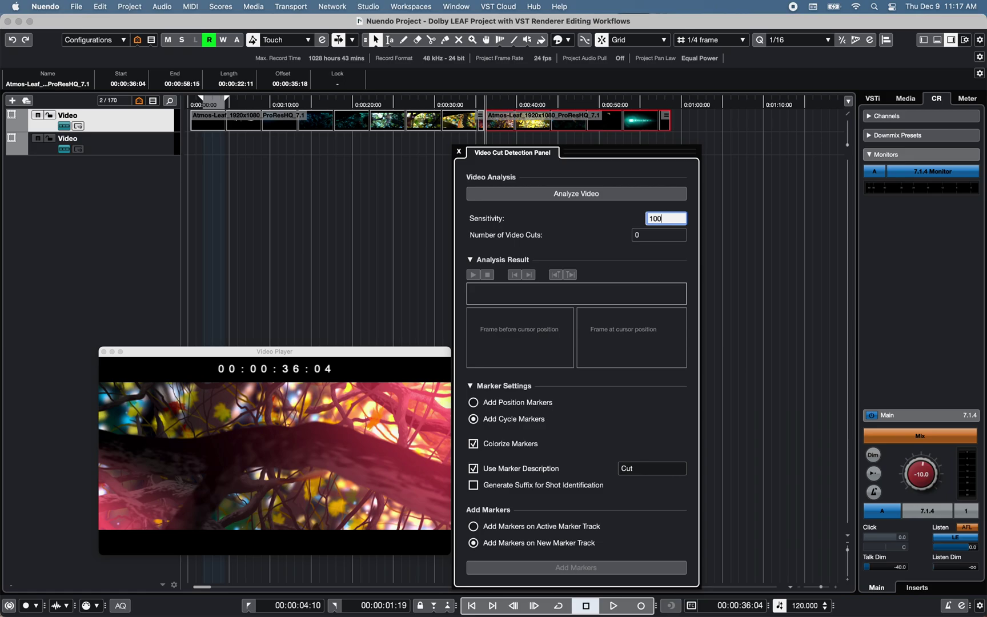
text(100)
key(Return)
click(643, 202)
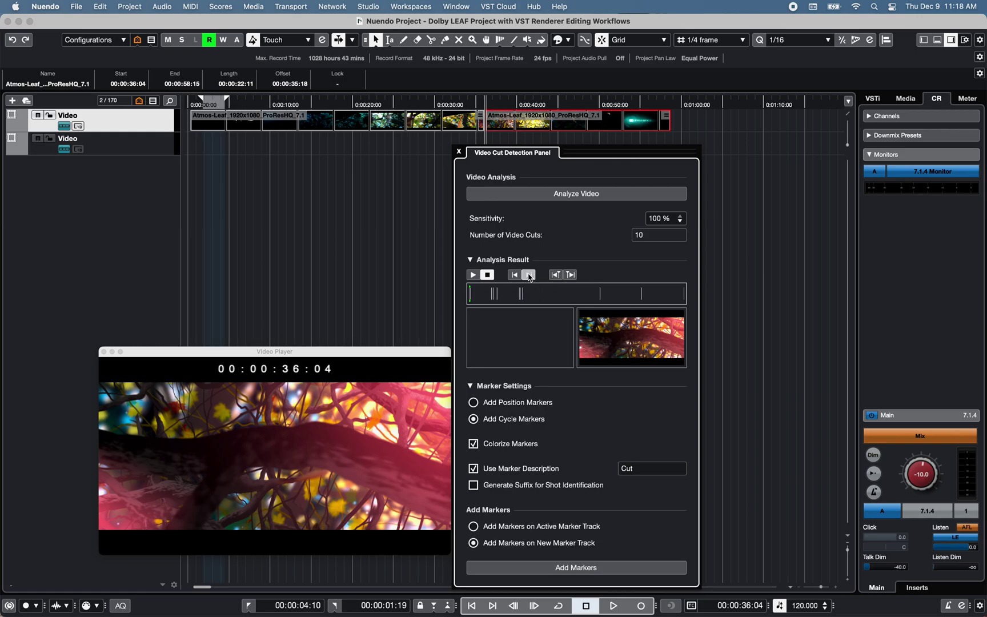
- Go forward through the detected cuts and add colorized cycle markers described as Cut on a new marker track
click(529, 276)
click(530, 275)
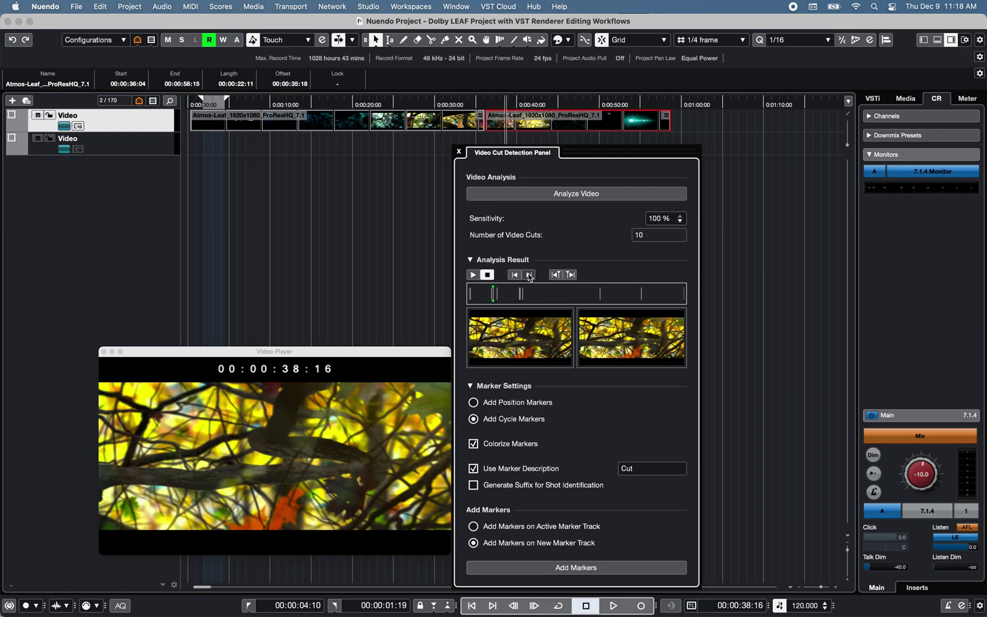
click(530, 275)
click(530, 276)
click(598, 568)
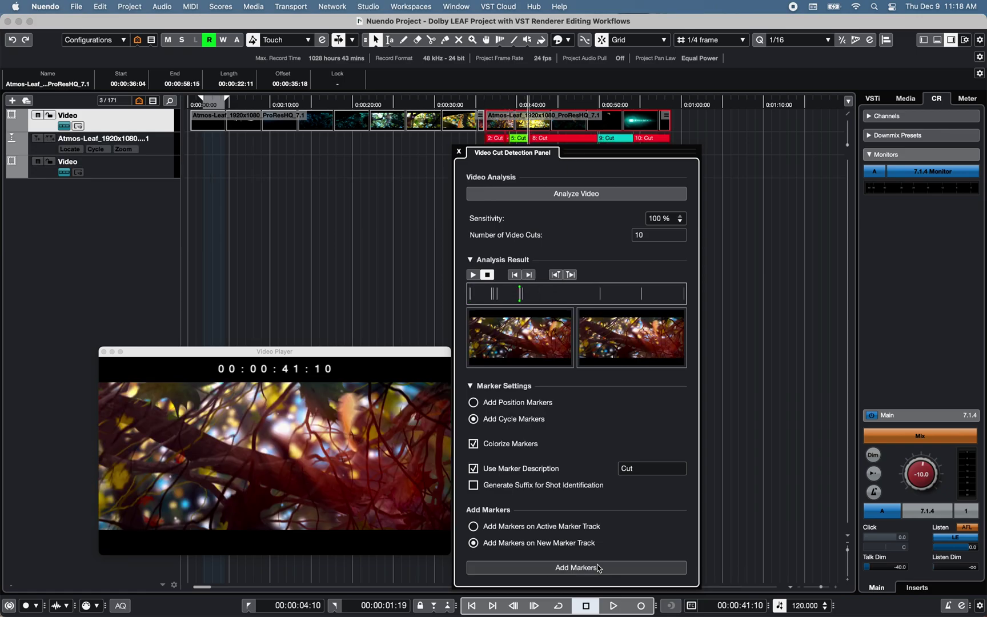
- Step forward and back through the remaining detected cuts to compare the frames around each one
click(530, 275)
click(530, 275)
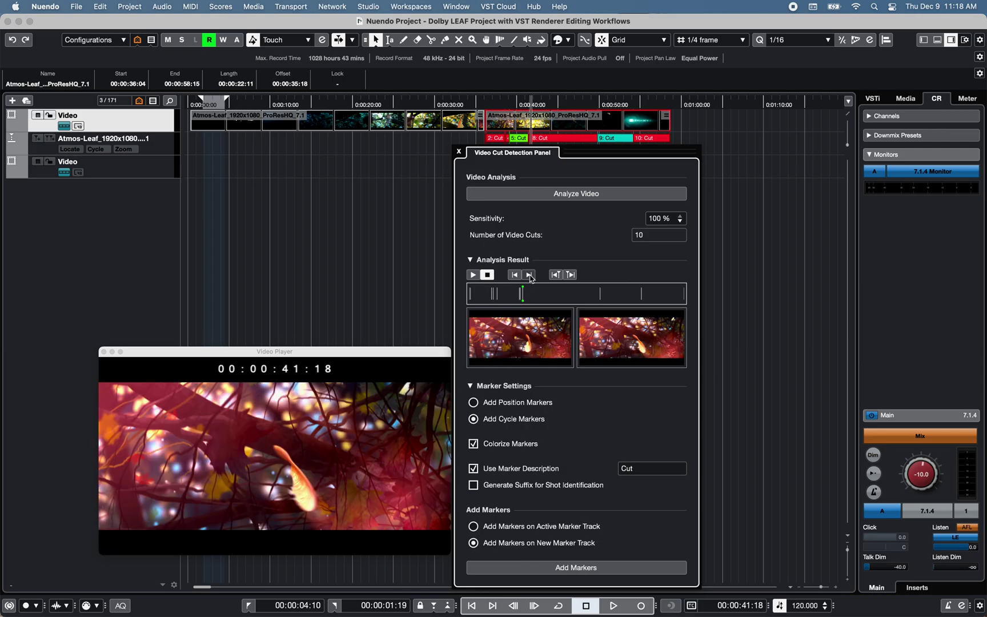
click(530, 276)
click(530, 275)
click(514, 275)
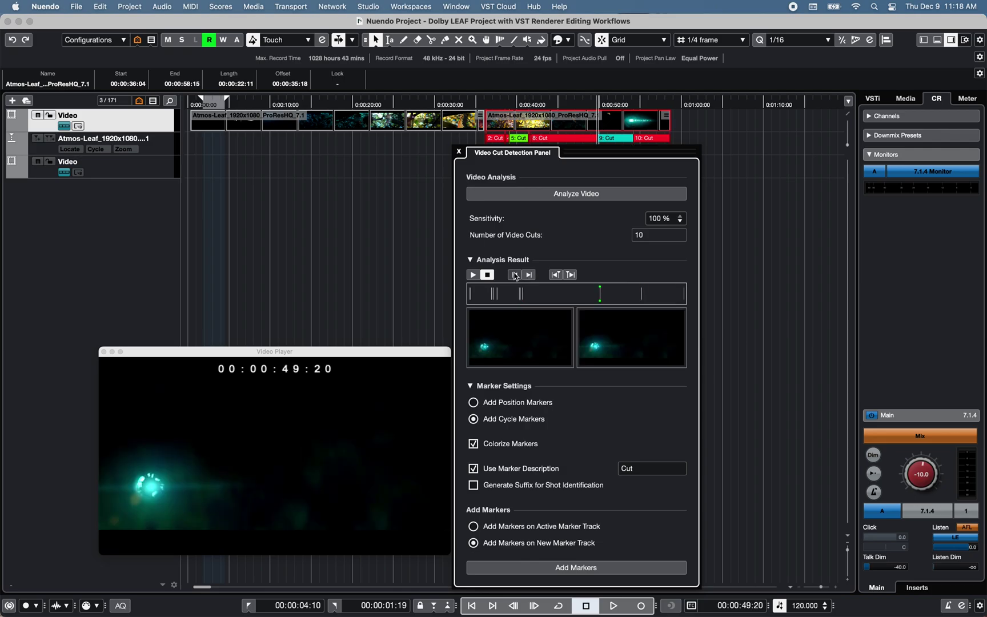
click(514, 275)
- In Studio Setup's Video Player settings, turn Show Timecode off and back on, applying each change
click(369, 6)
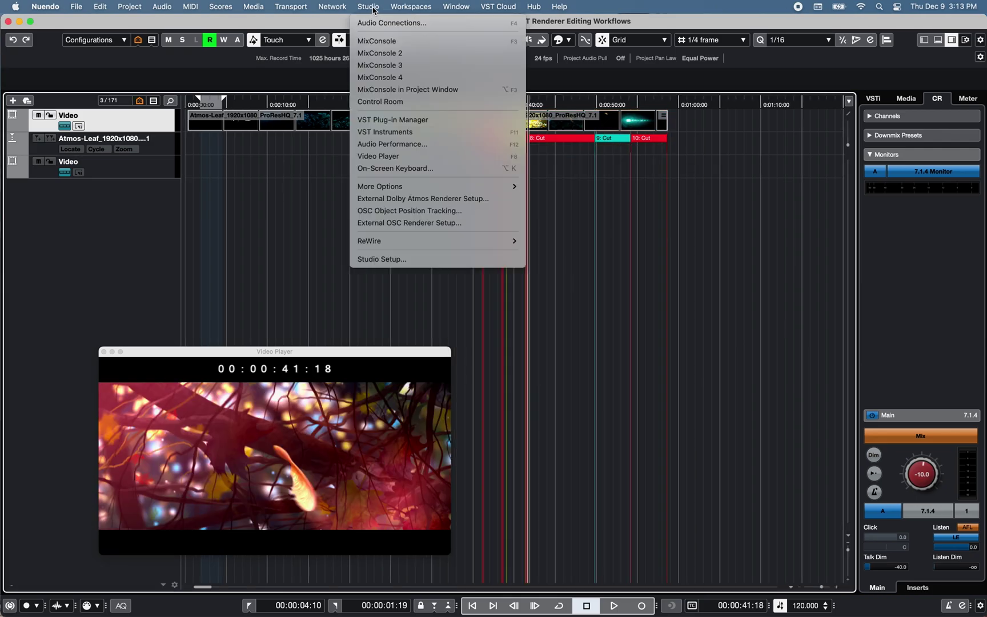
click(394, 259)
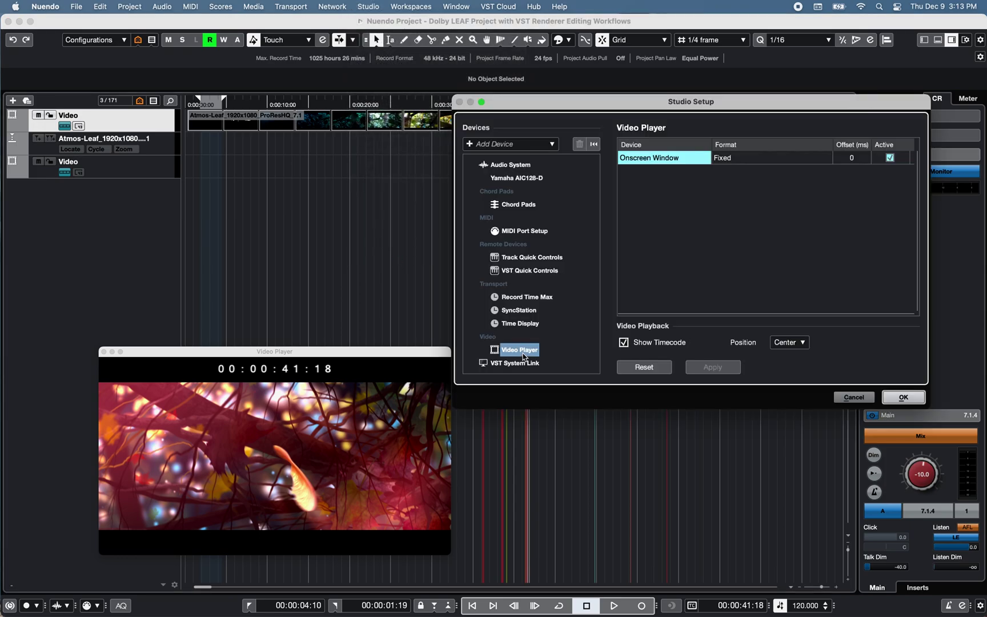
click(623, 343)
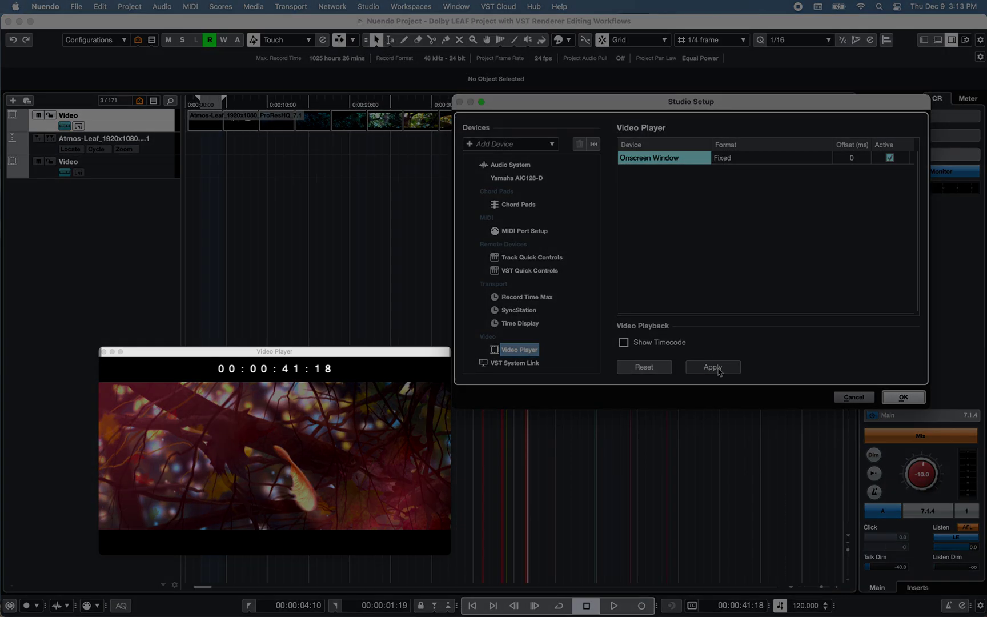
click(709, 367)
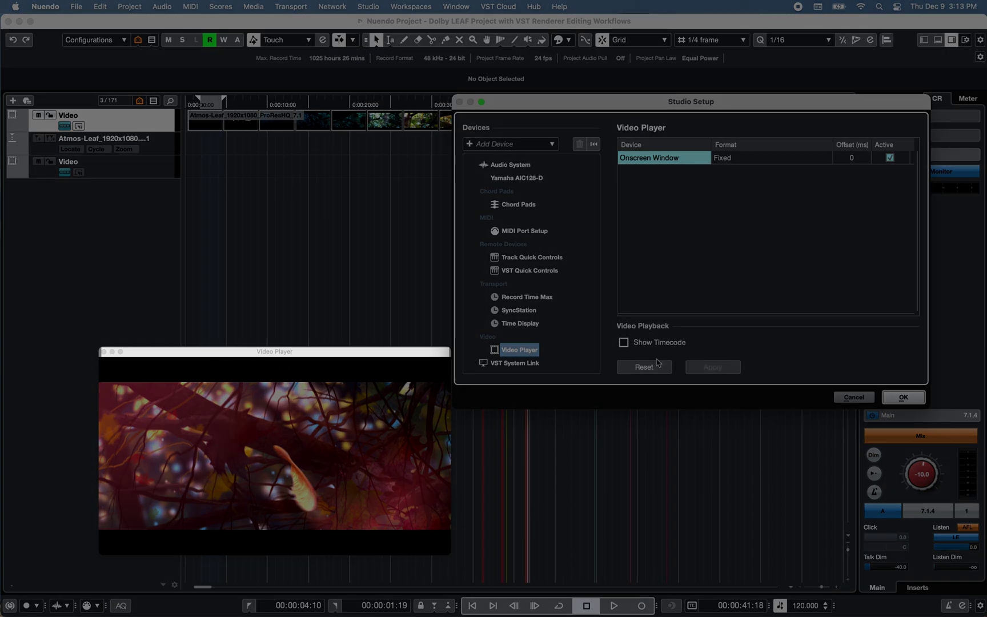
click(626, 343)
click(704, 368)
- Apply the Left position to the video timecode, try another position, and return it to Center
click(789, 343)
click(792, 337)
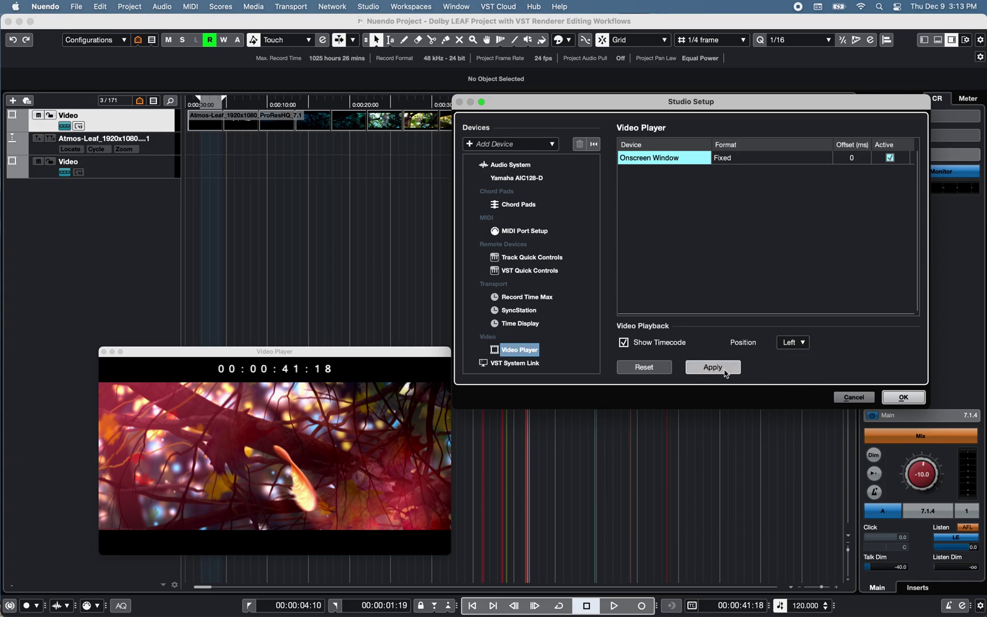
click(713, 368)
click(797, 343)
click(798, 377)
click(733, 371)
click(792, 342)
click(792, 333)
click(730, 368)
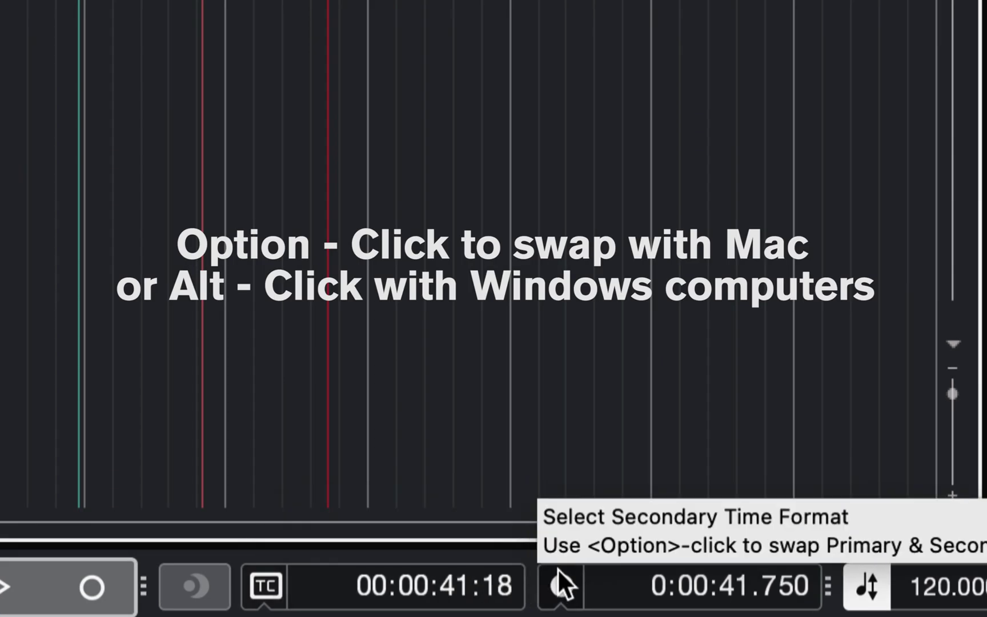
- Swap the primary and secondary time formats and check the resulting display format in Project Setup
alt+click(736, 607)
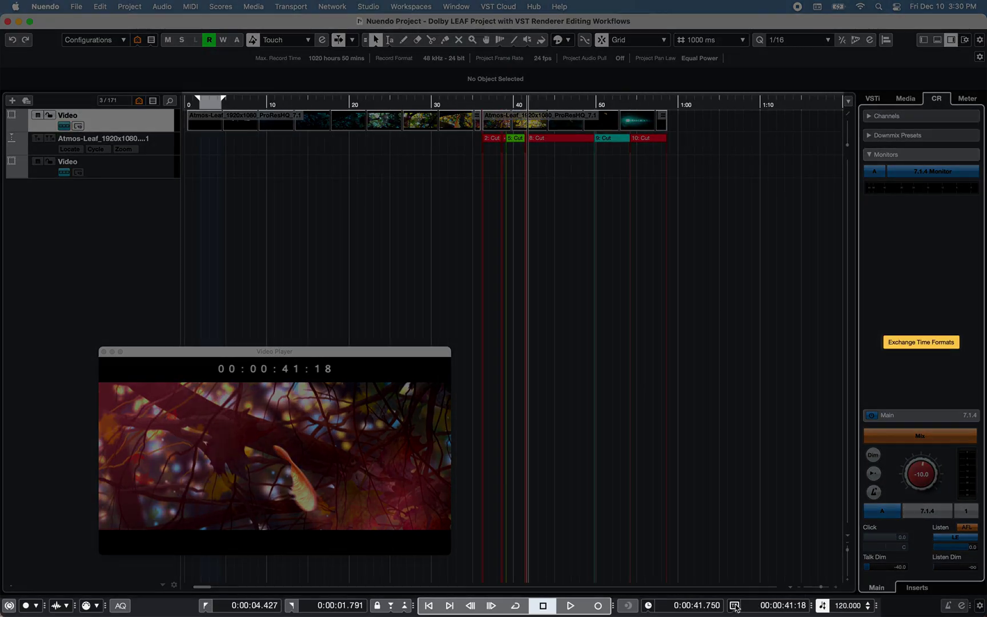
click(129, 6)
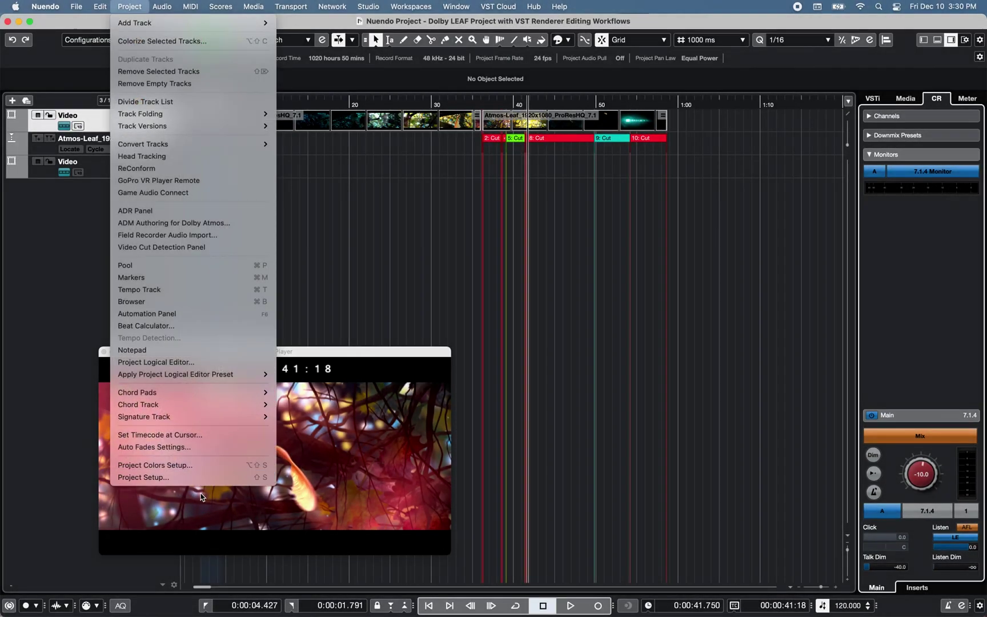
click(155, 465)
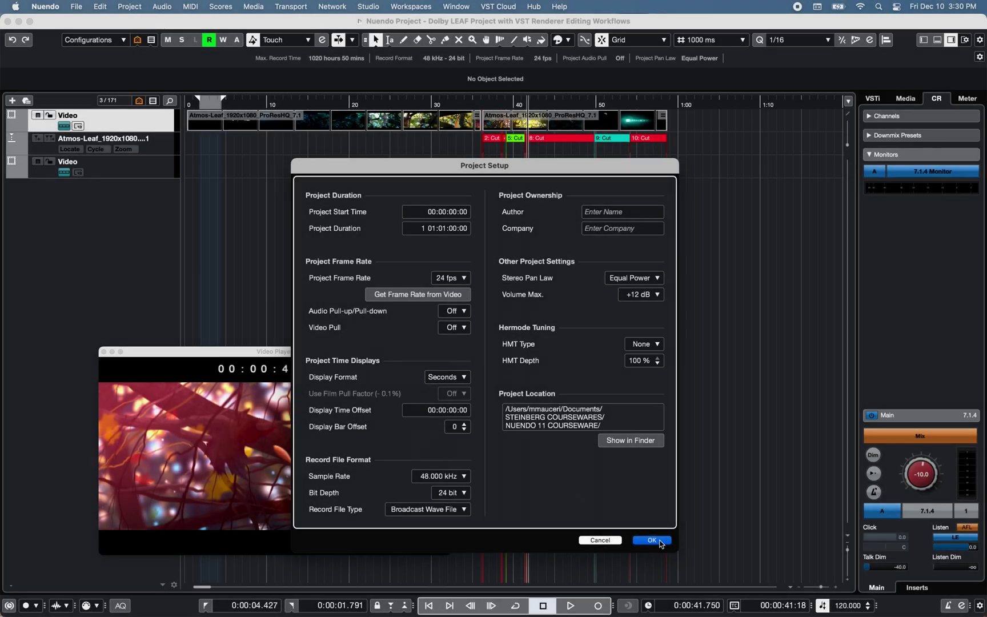
click(652, 540)
- Swap the time formats back so timecode is primary and review the display format in Project Setup
alt+click(736, 607)
click(129, 6)
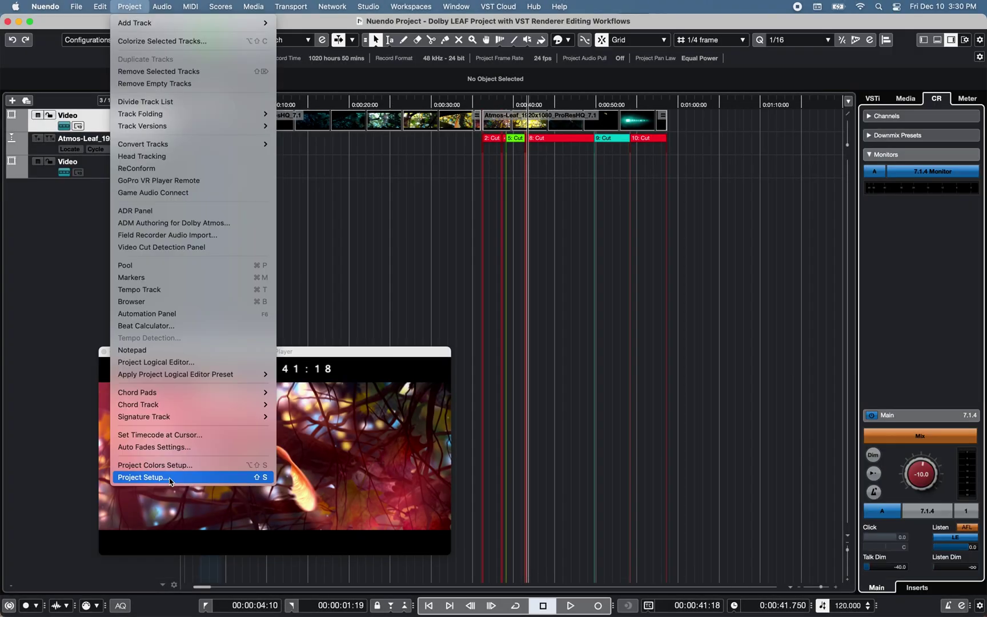
click(148, 474)
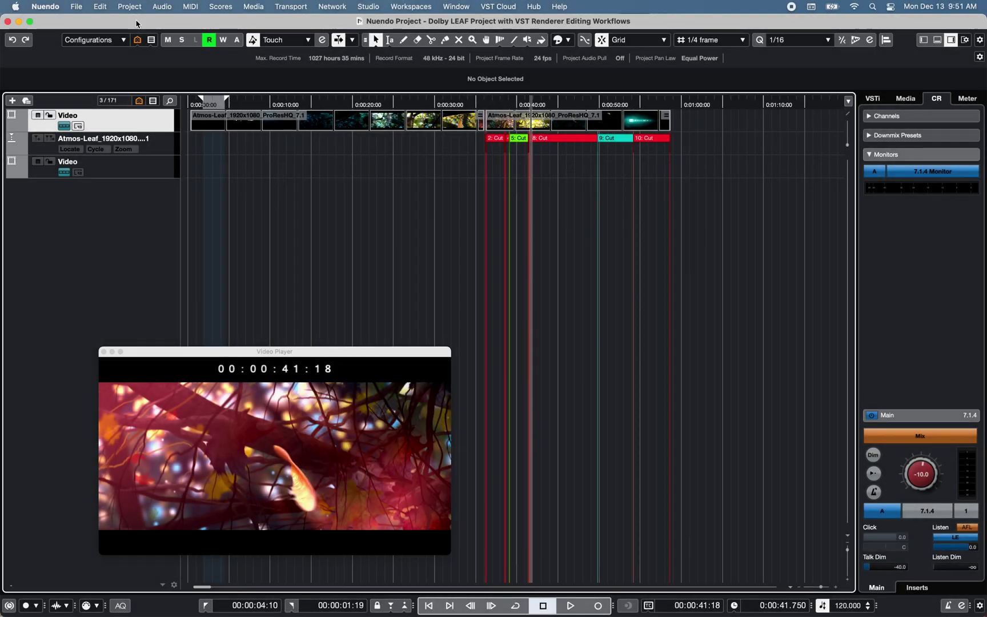
- Open the Time Display window, make it smaller and place it just above the Video Player
click(368, 6)
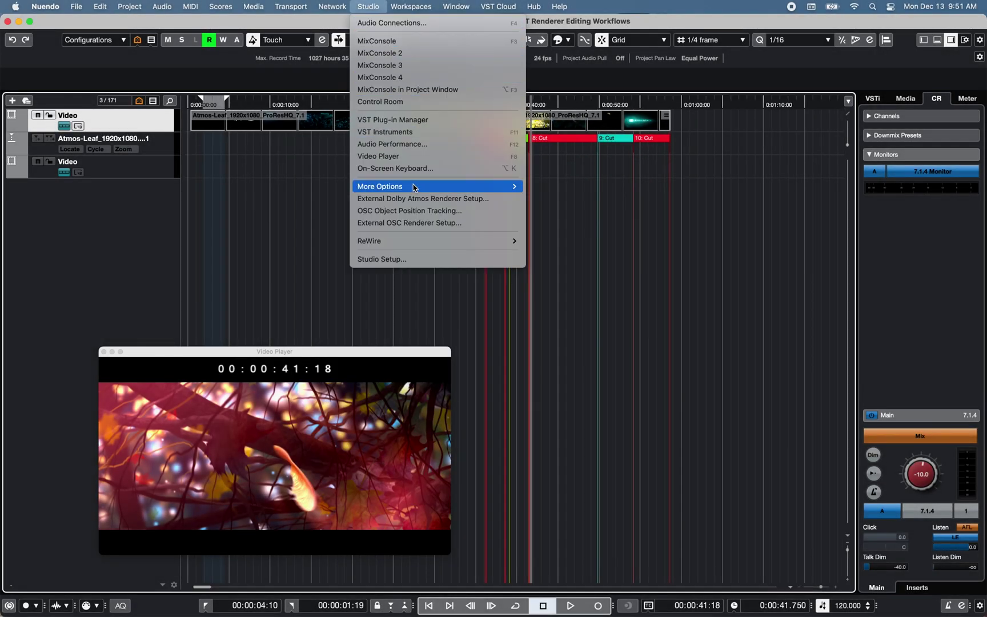
mouse_move(486, 187)
click(552, 271)
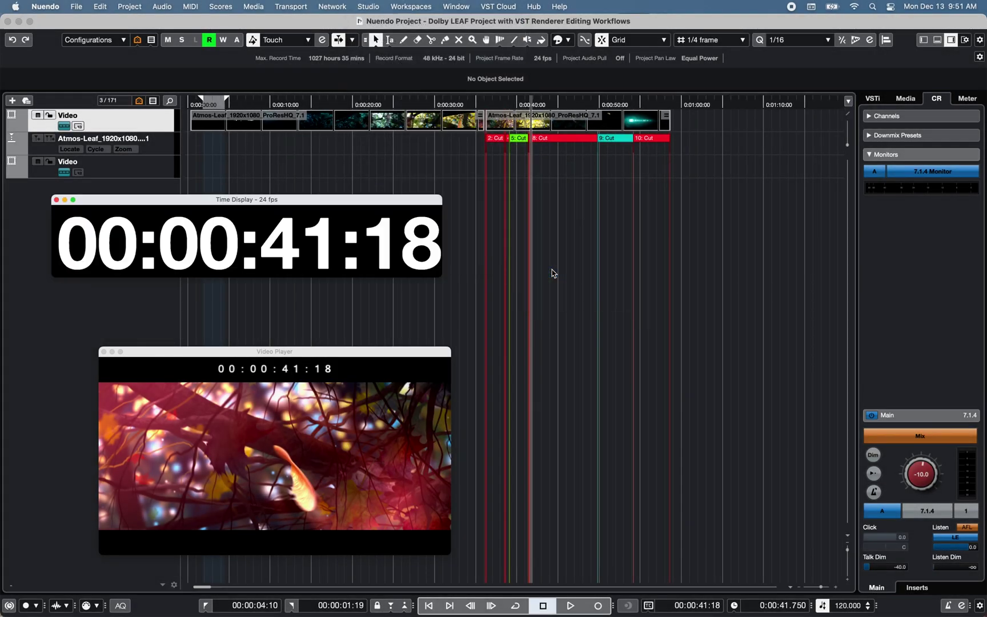
drag(412, 200, 388, 198)
drag(418, 273, 404, 246)
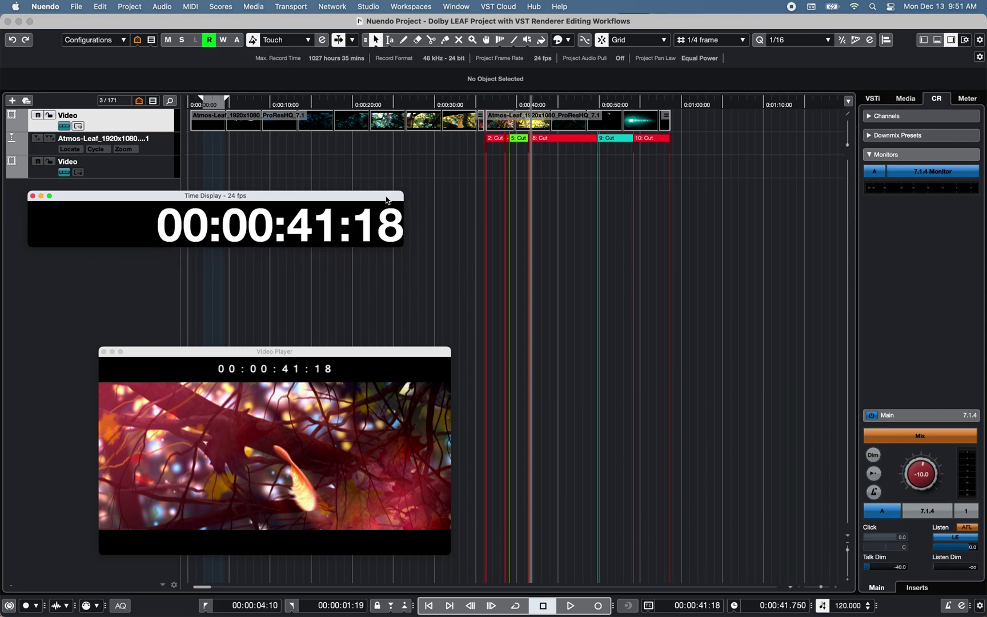
drag(388, 198, 431, 283)
- Turn on Show Timecode Subframes in the Transport preferences and apply the change
click(57, 6)
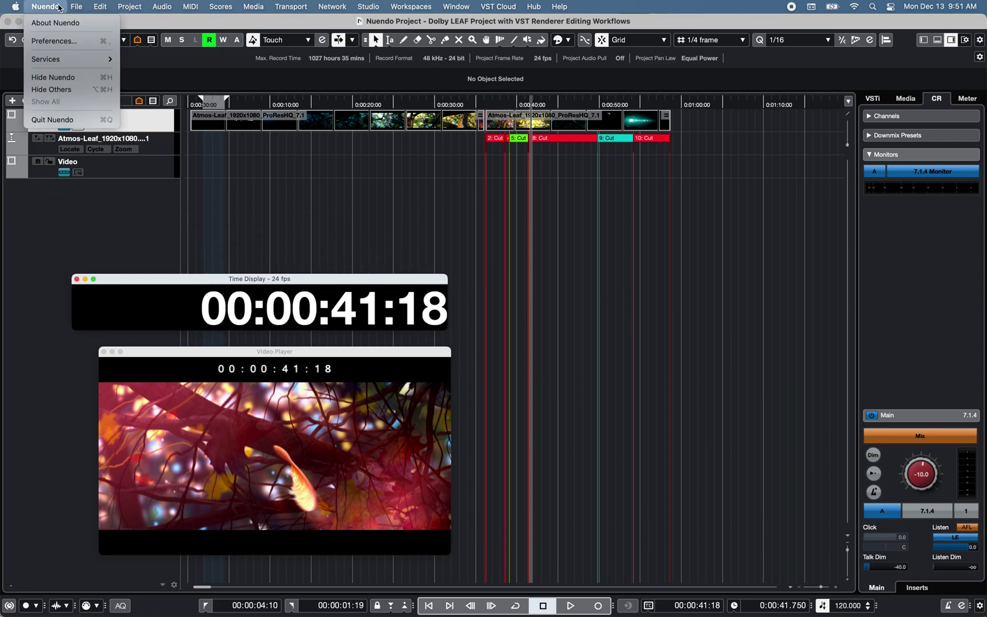
click(66, 43)
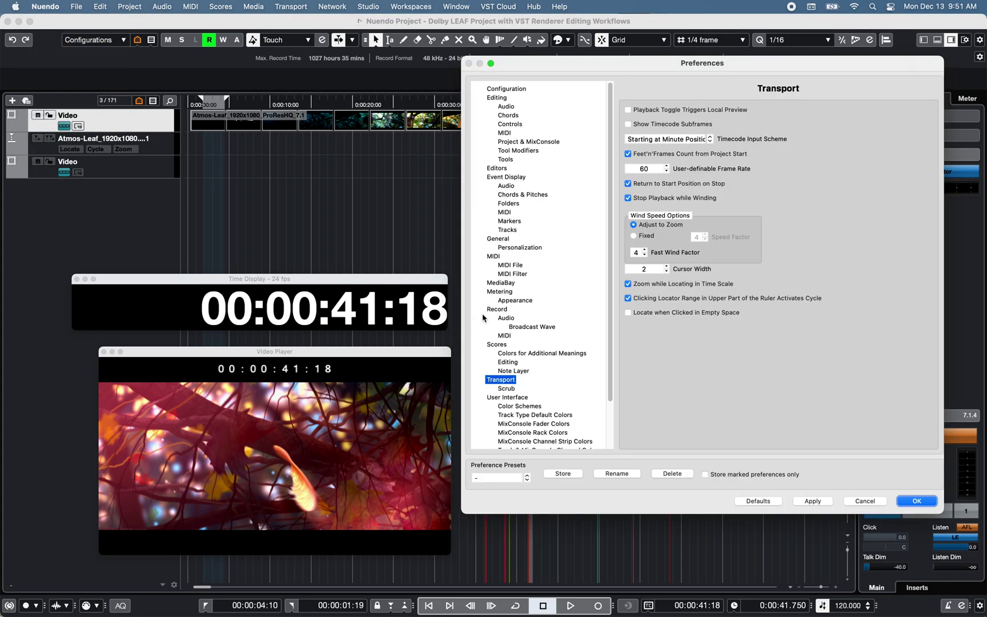
click(629, 124)
click(813, 501)
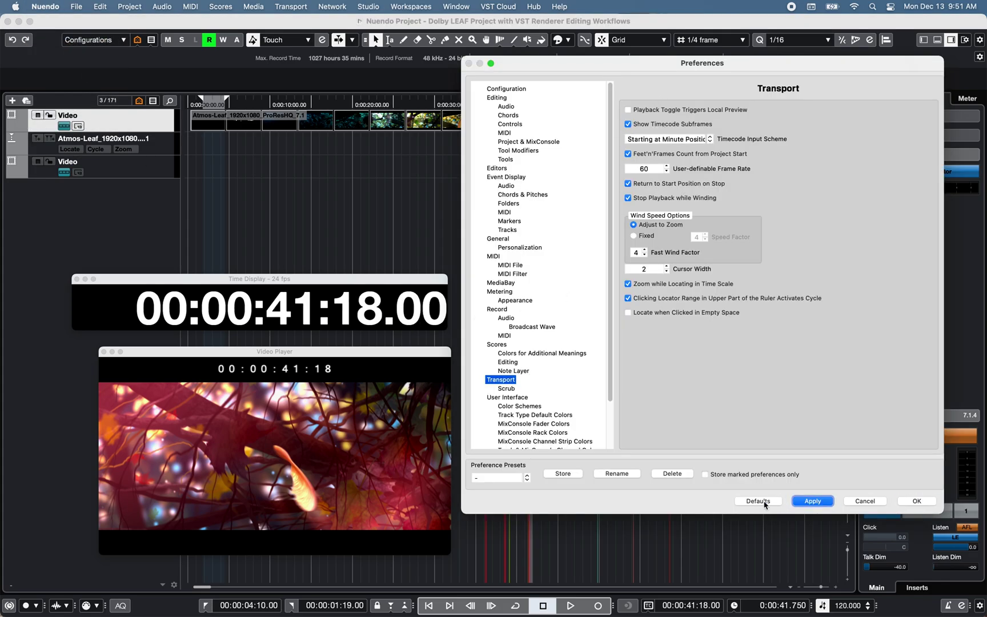
- Turn off Show Timecode Subframes, turn on Locate when Clicked in Empty Space, and save the Transport preferences
click(629, 124)
click(813, 502)
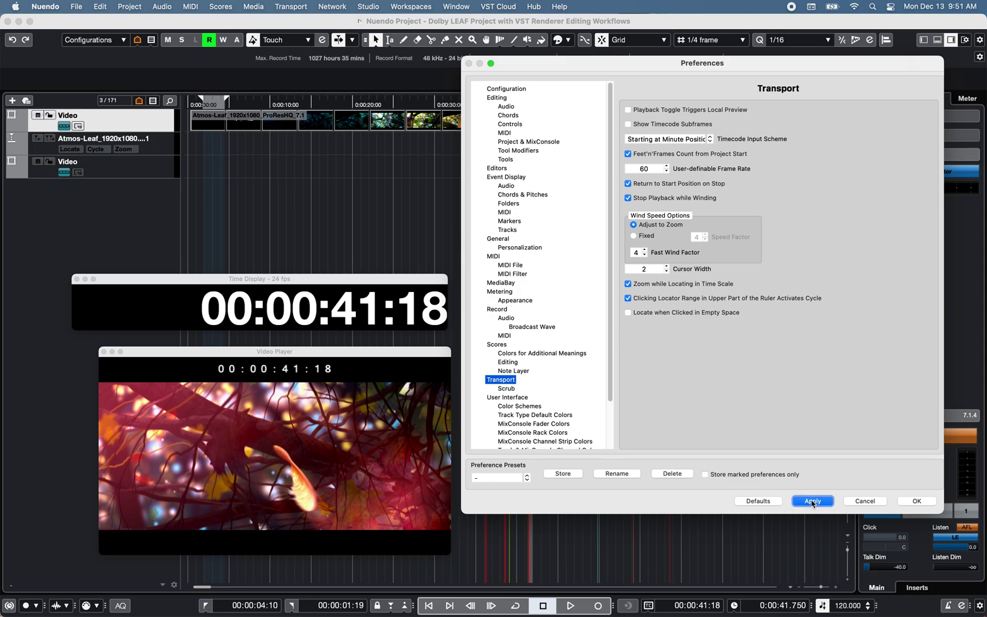
click(631, 313)
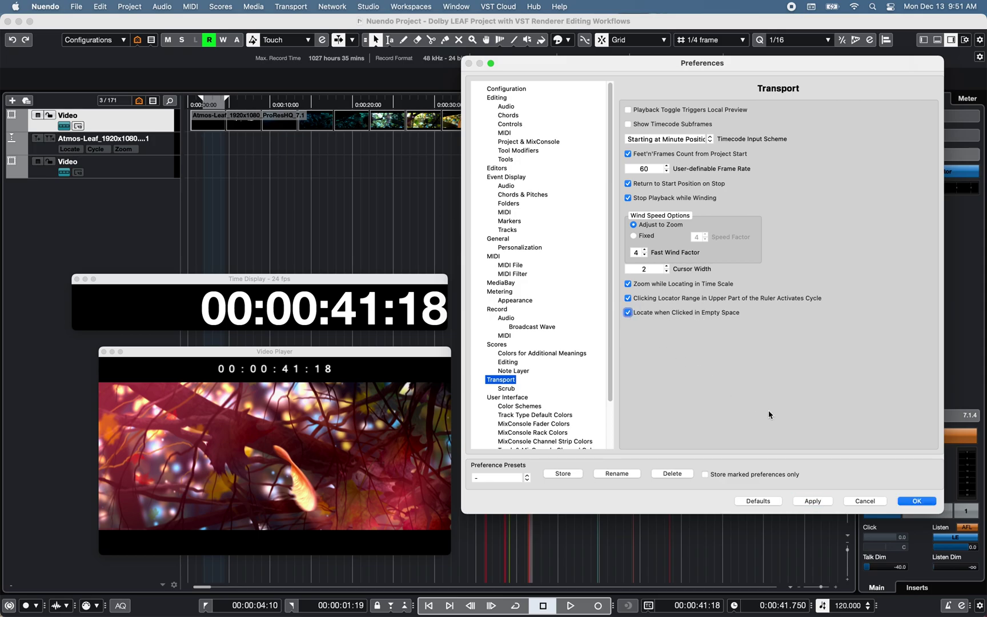
click(917, 502)
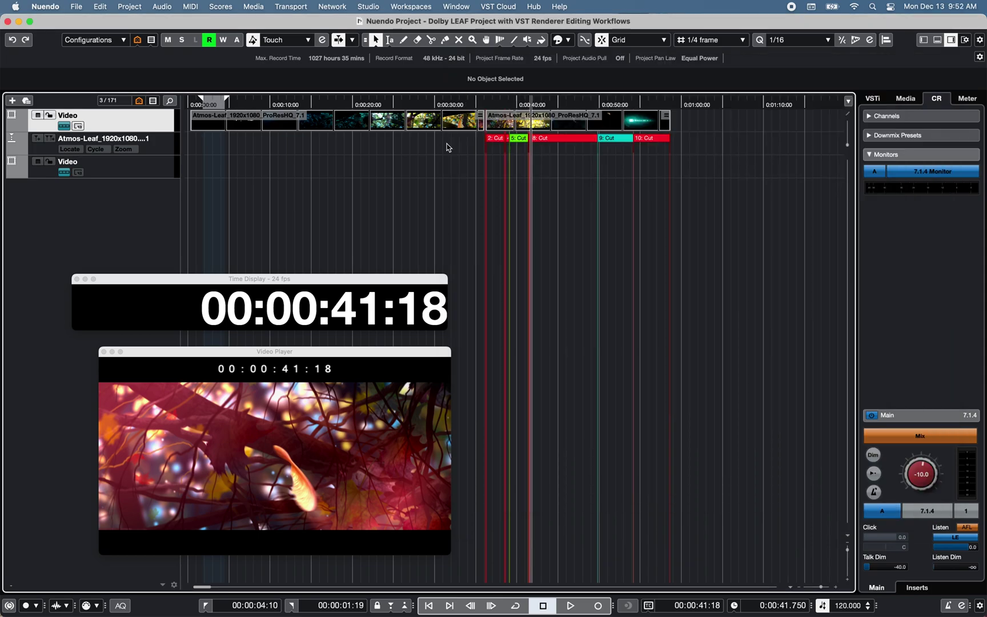
- Test locating by moving the project cursor to empty space at 00:00:27:06, then to the starts of cut markers 8 and 9
click(447, 148)
click(412, 142)
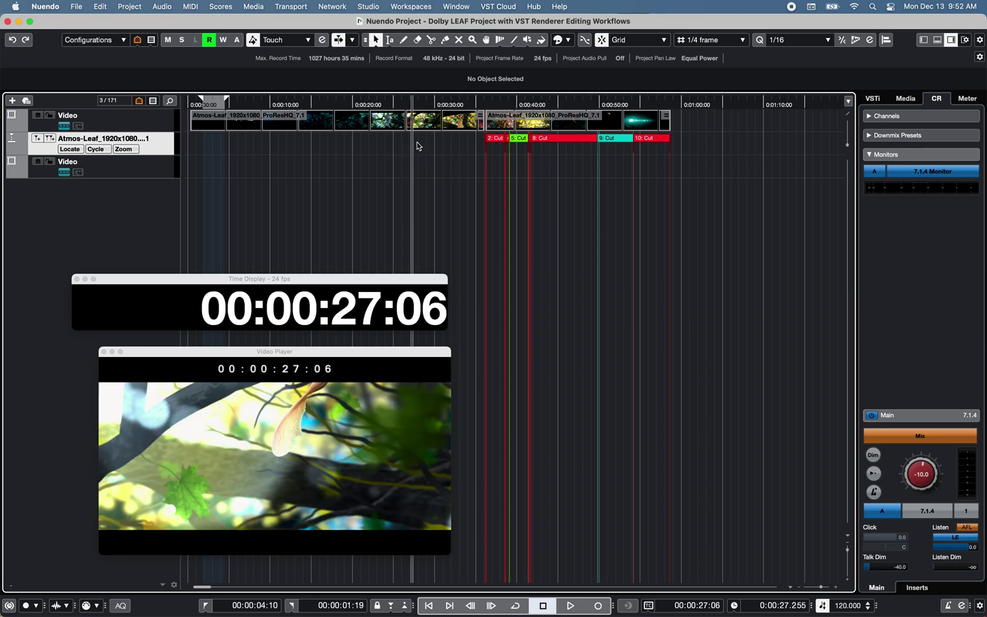
click(555, 150)
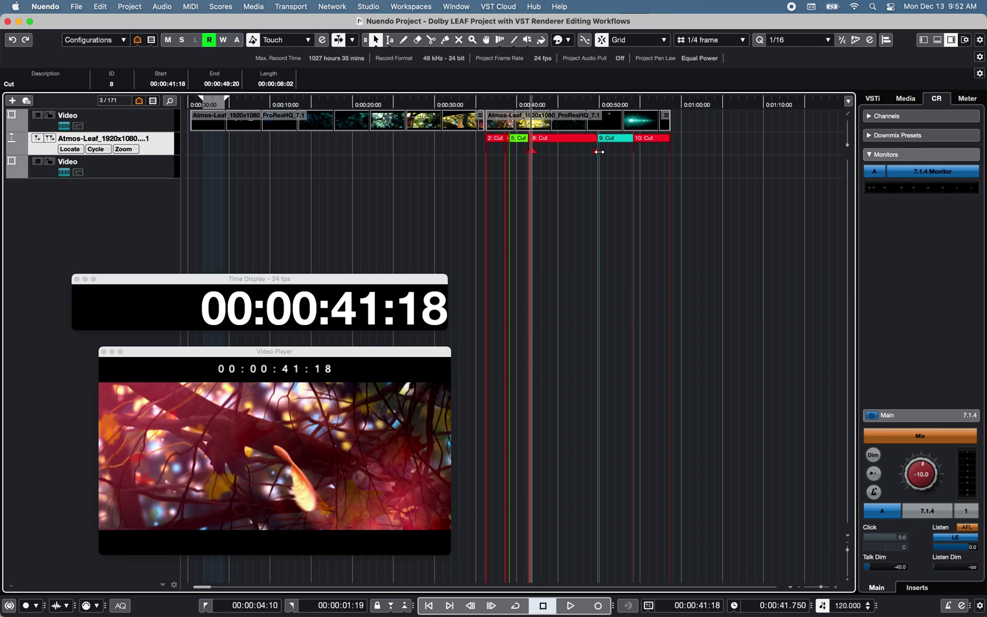
click(626, 155)
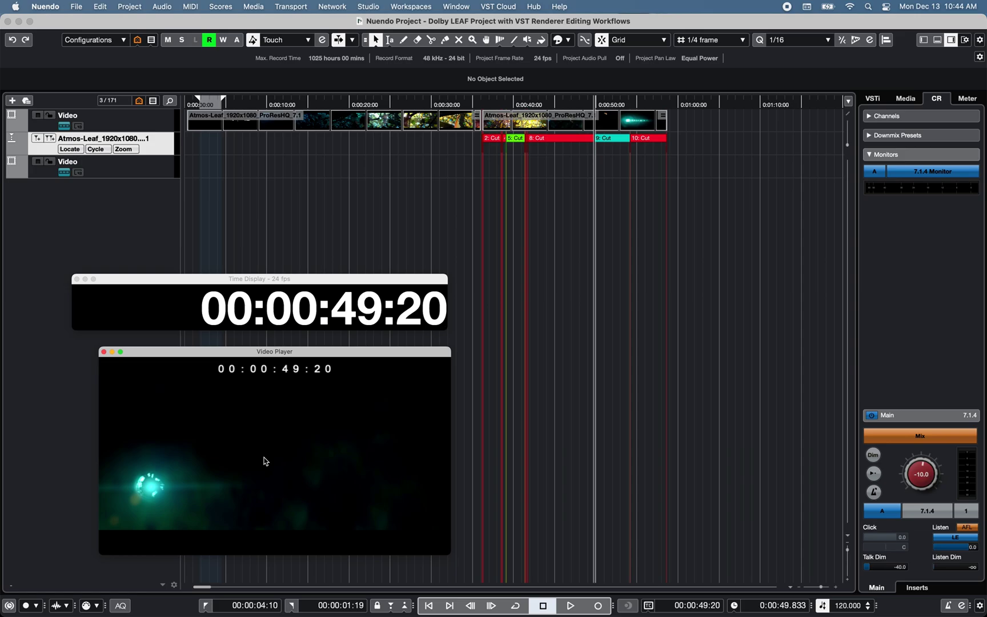
- Scrub the video to 00:00:50:20 and recall the track visibility configuration Video + Water Drop folder
drag(265, 461, 368, 455)
click(124, 41)
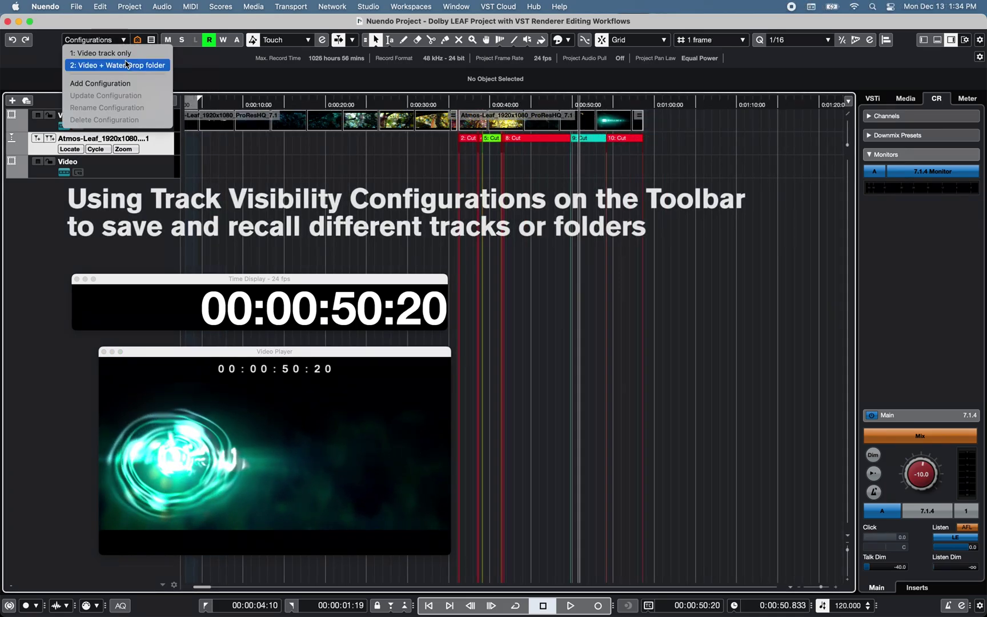
click(127, 64)
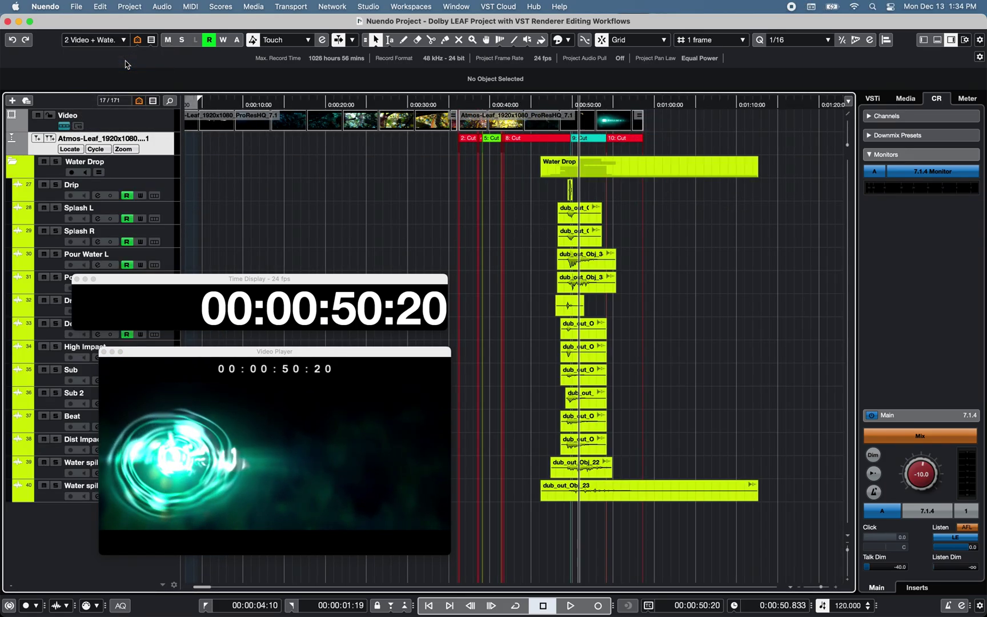
- Move the Water Drop folder event to start at 00:00:46:10, then trim its head to 00:00:48:18 and its tail to 00:01:04:00
click(626, 166)
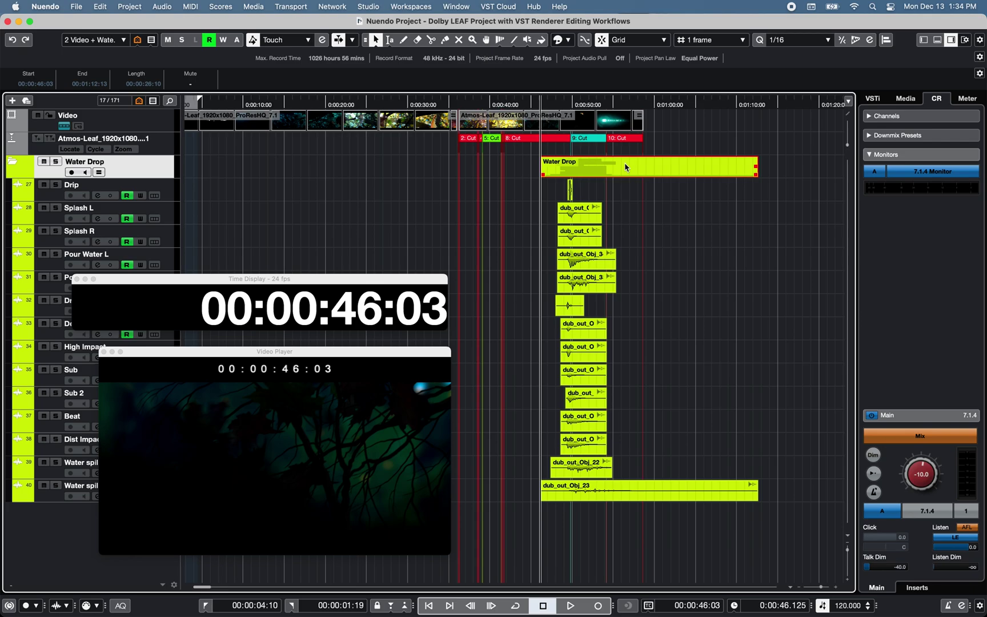
mouse_move(625, 162)
mouse_down()
mouse_move(593, 162)
mouse_move(628, 164)
mouse_up()
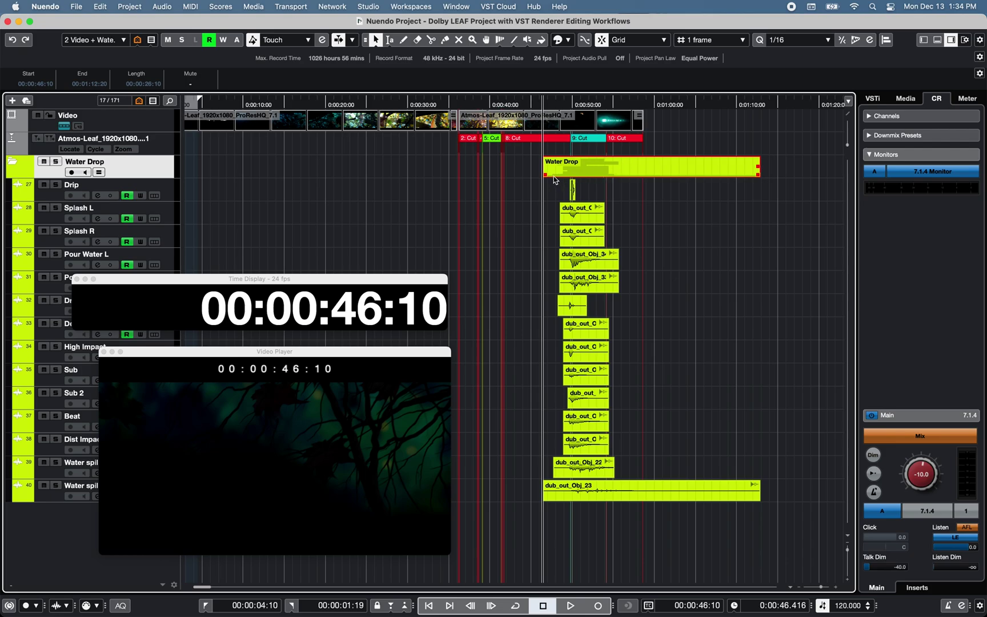
drag(547, 175, 566, 174)
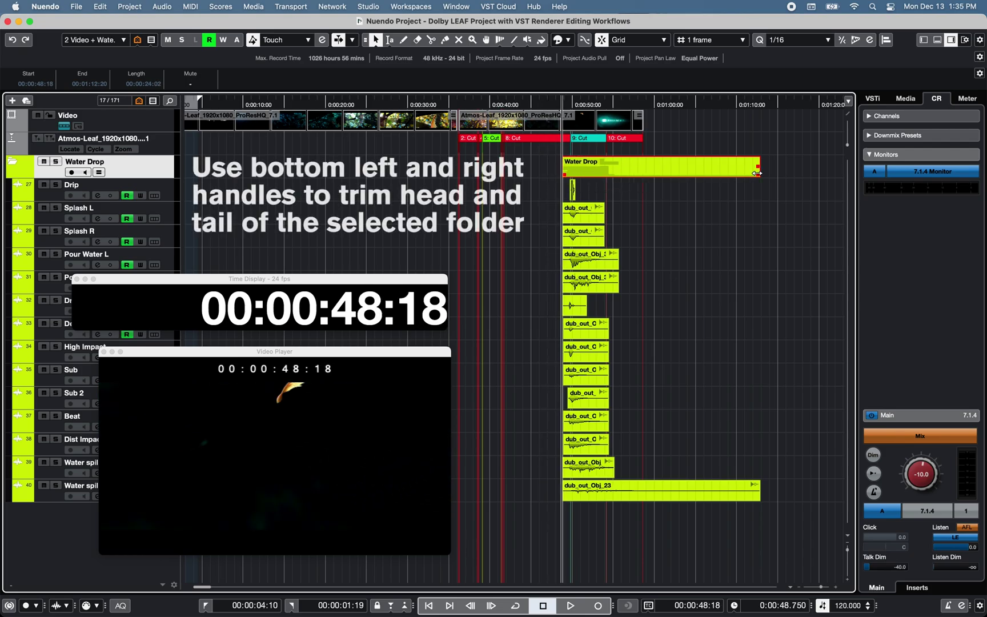
drag(757, 173, 686, 173)
- Try to repeat the trimmed Water Drop folder event once directly after itself
drag(685, 166, 697, 168)
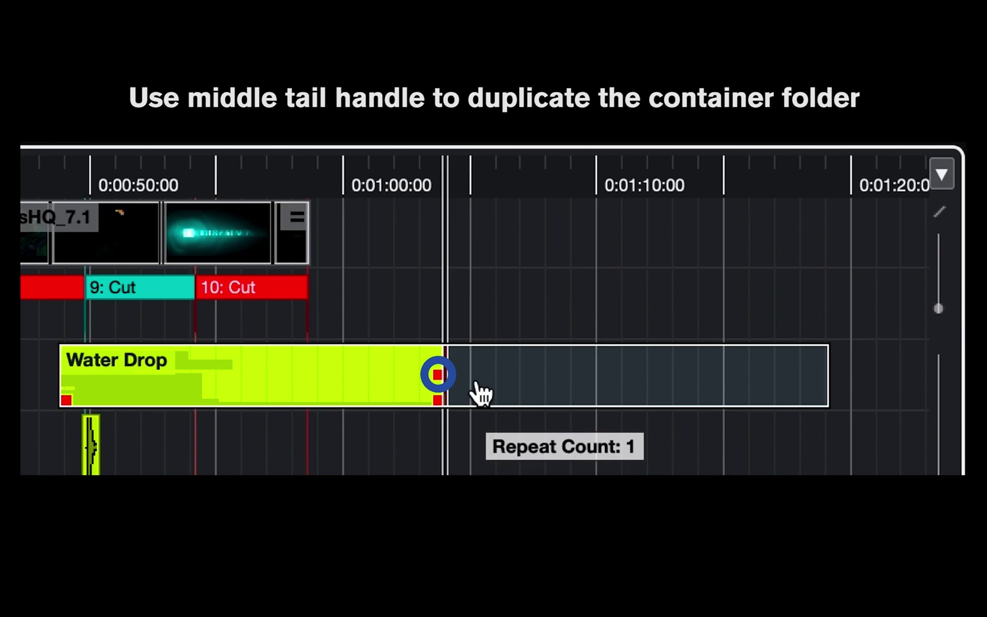
drag(482, 393, 482, 393)
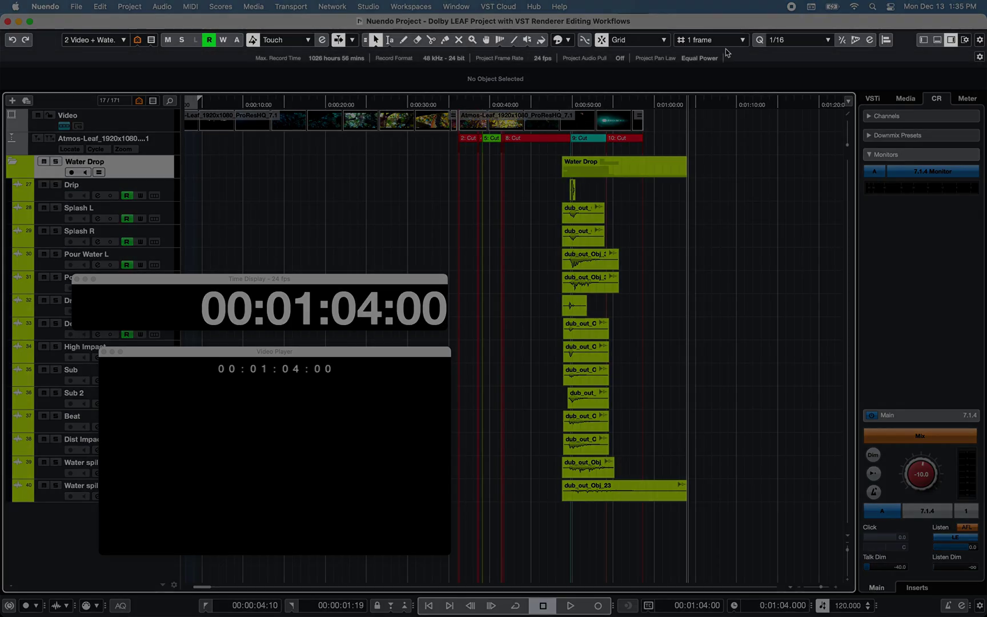
- Set the grid to 1/4 frame and nudge the Water Drop folder event later until it starts at 00:00:48:20
click(742, 40)
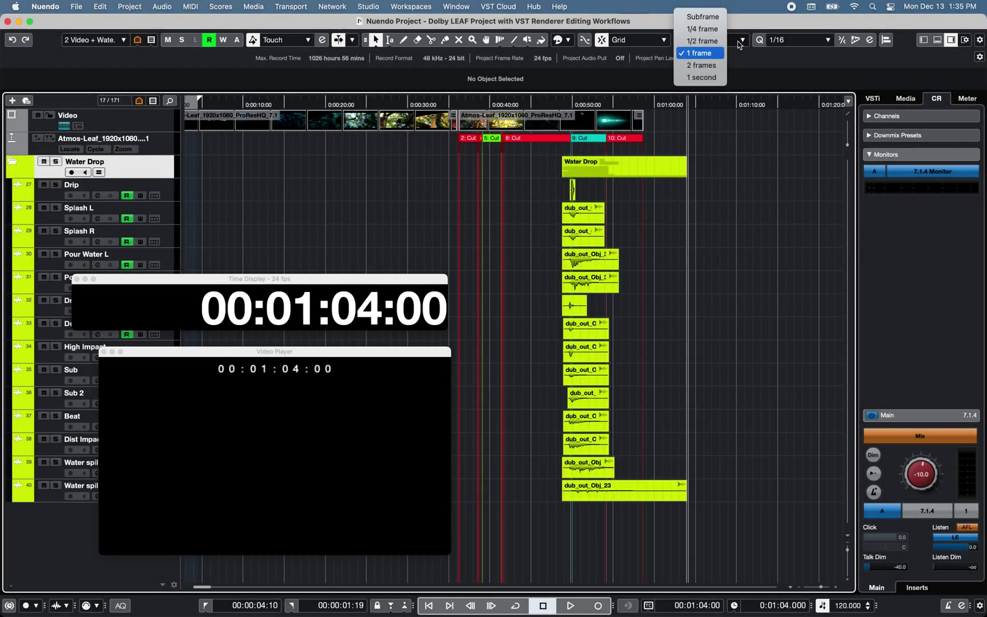
click(741, 40)
click(742, 40)
click(702, 29)
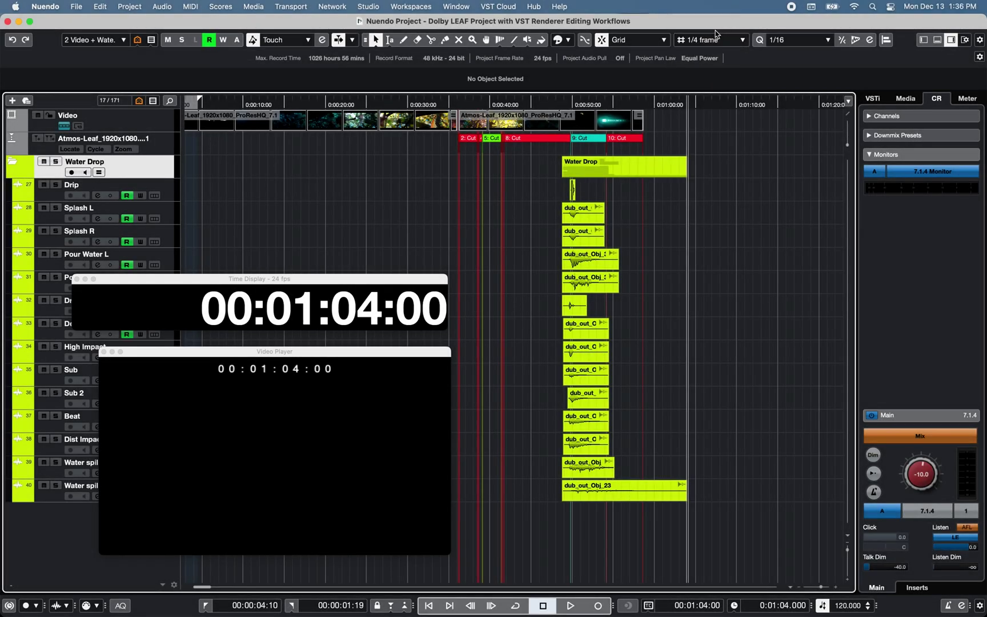
click(668, 168)
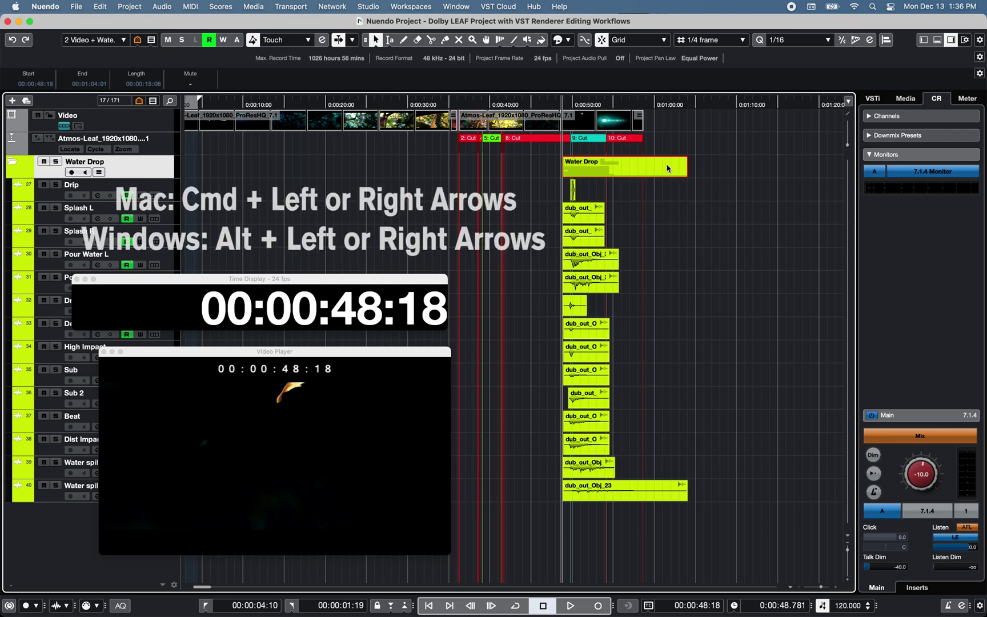
key(super+Right)
key(super+Right)
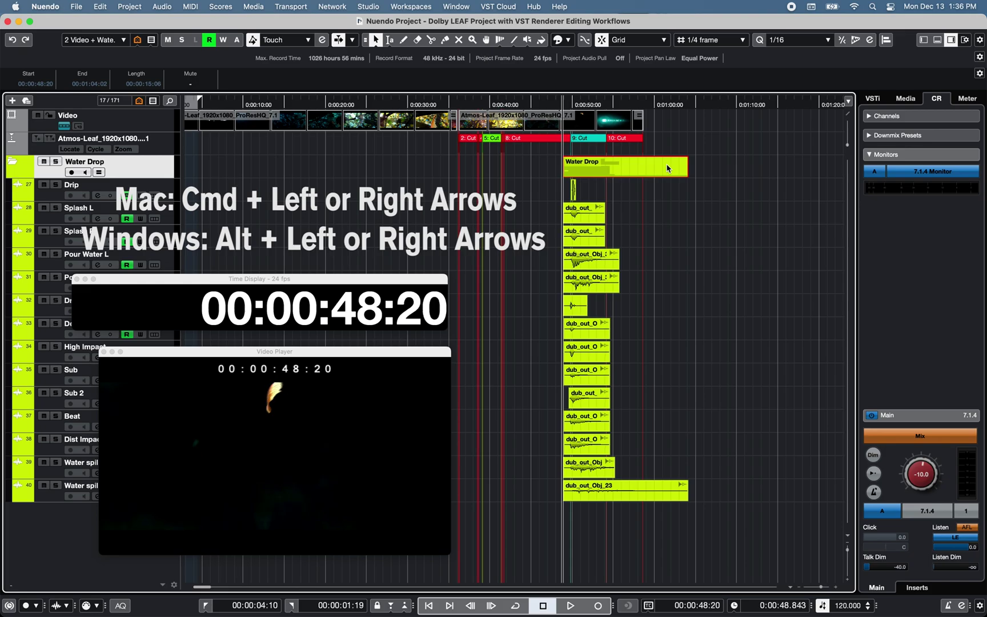
- Set the grid to 1 frame and nudge the Water Drop folder event several frames later
click(743, 40)
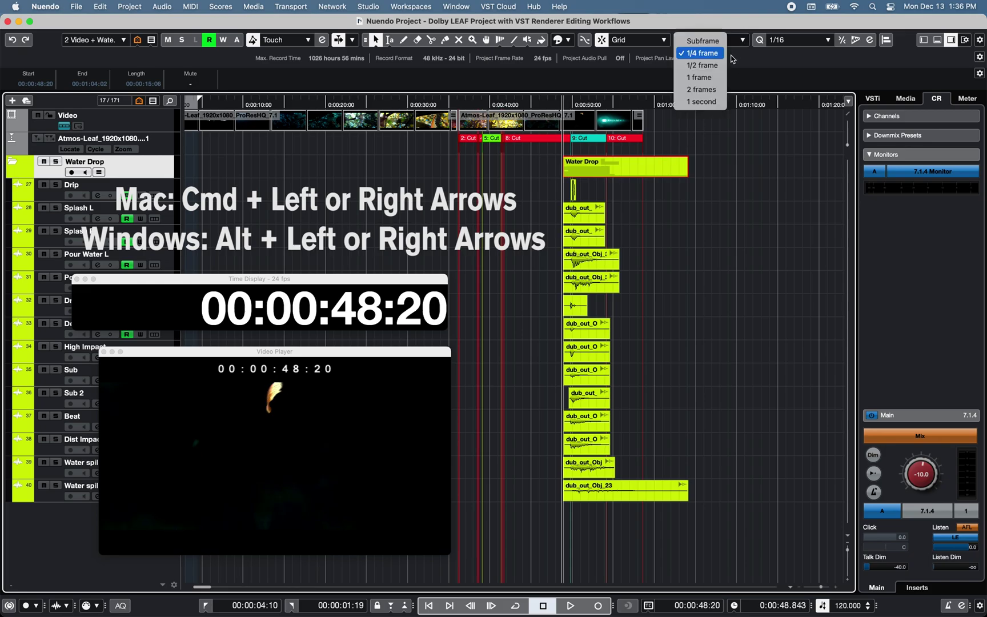
click(700, 77)
key(super+Right)
key(super+Right)
key(super+Right)
key(super+Right)
key(super+Right)
key(super+Right)
key(super+Right)
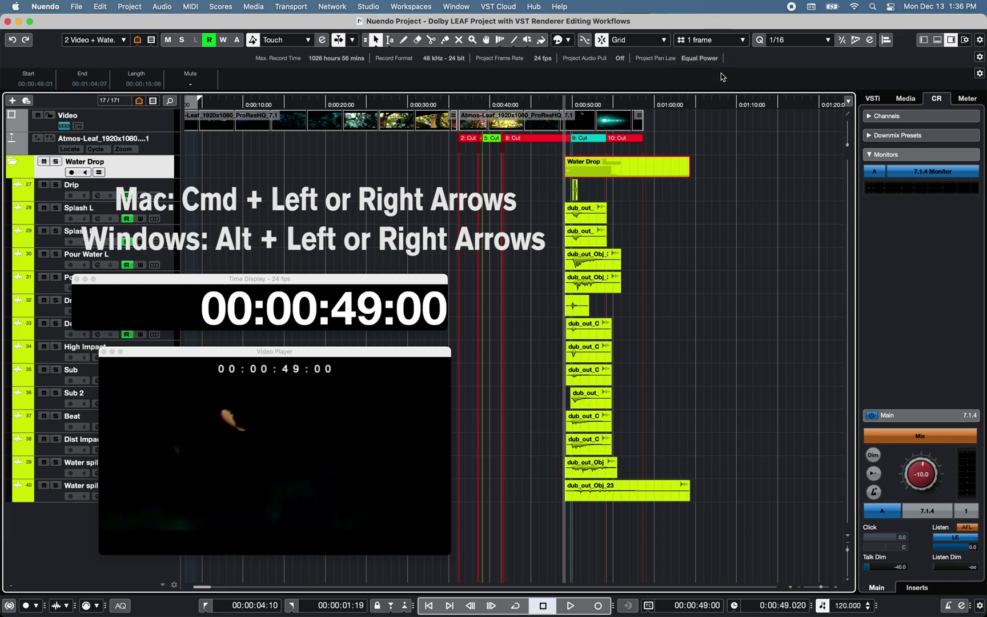
- Set the grid to 1 second and nudge the Water Drop folder event later in one-second increments
click(714, 39)
click(710, 80)
key(super+Right)
key(super+Right)
key(super+Right)
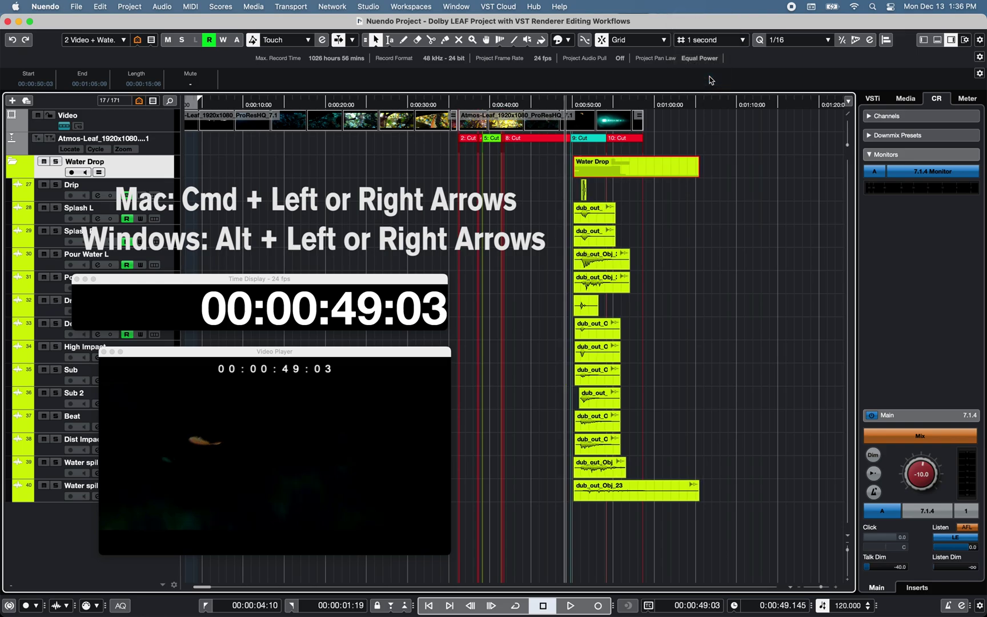
key(super+Right)
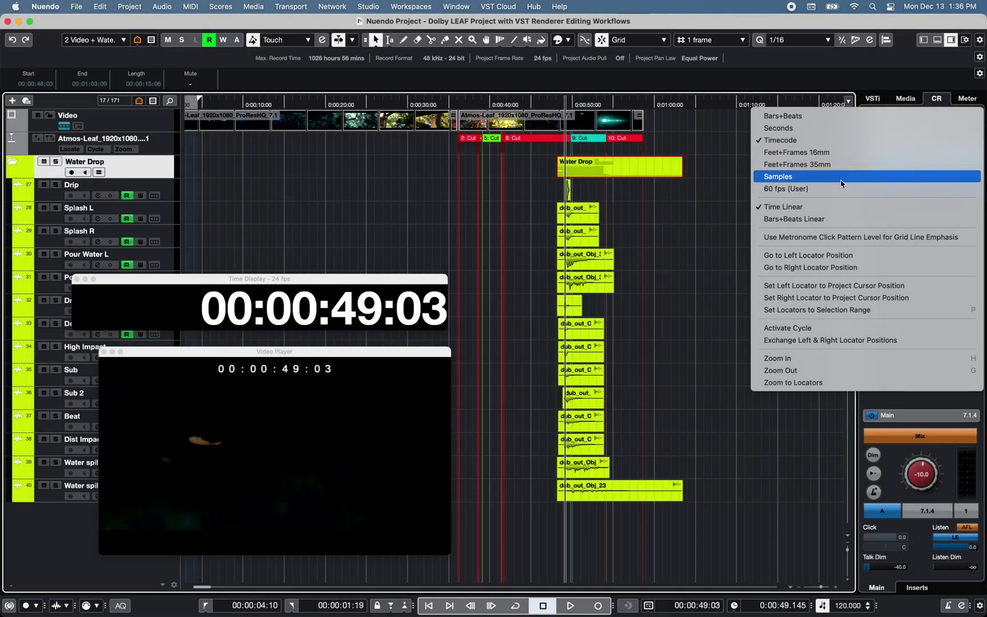
- Switch the ruler to Samples and nudge the Water Drop folder event three 48000-sample increments later and back again
click(836, 177)
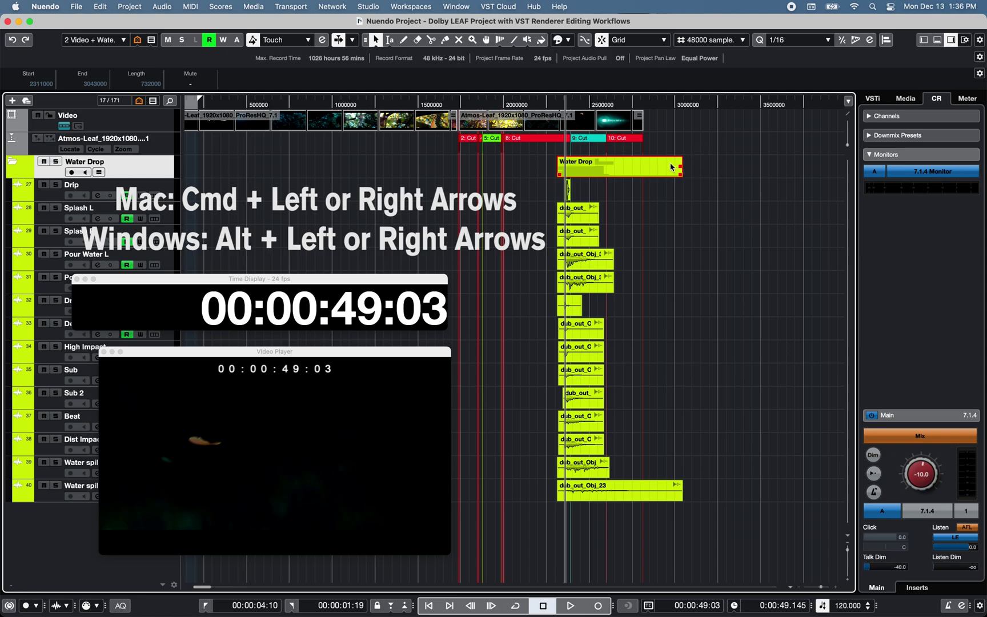
key(super+Right)
key(super+Right)
key(super+Right)
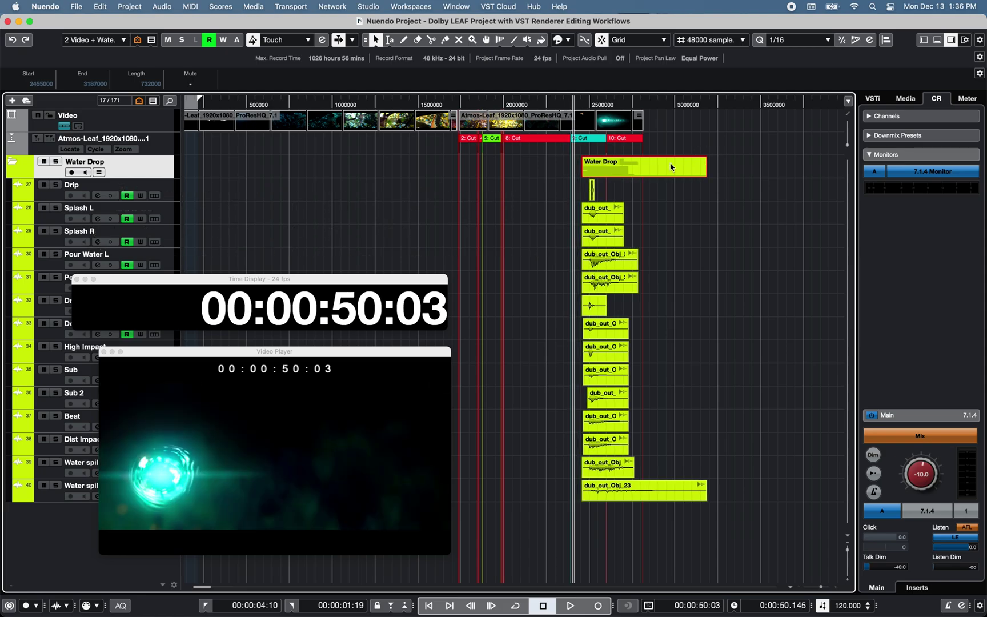
key(super+Left)
key(super+Left)
key(super+Left)
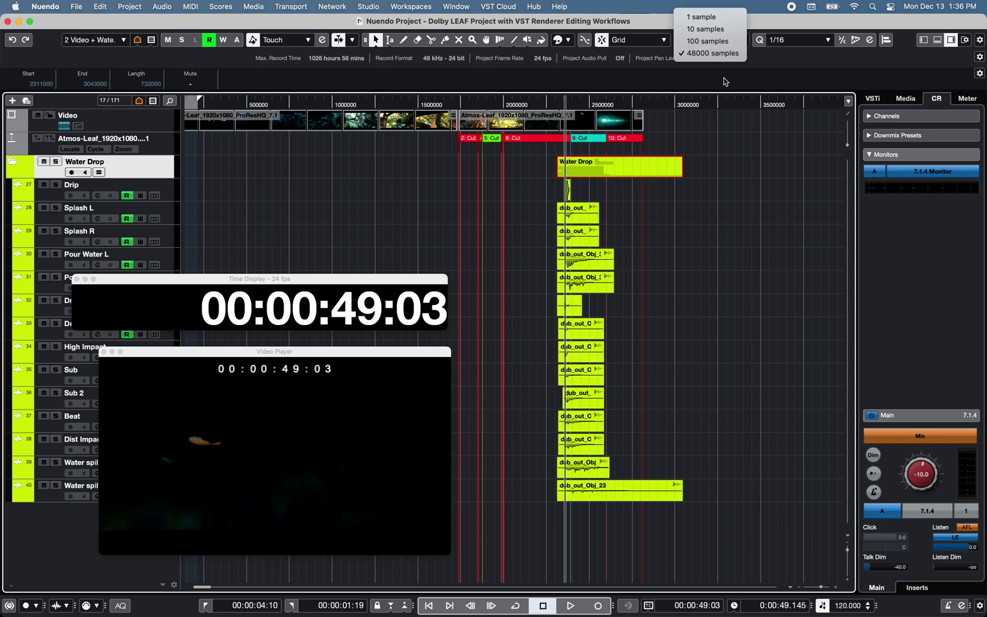
- Check the Display Format under Project Time Displays in Project Setup and close the dialog
click(129, 6)
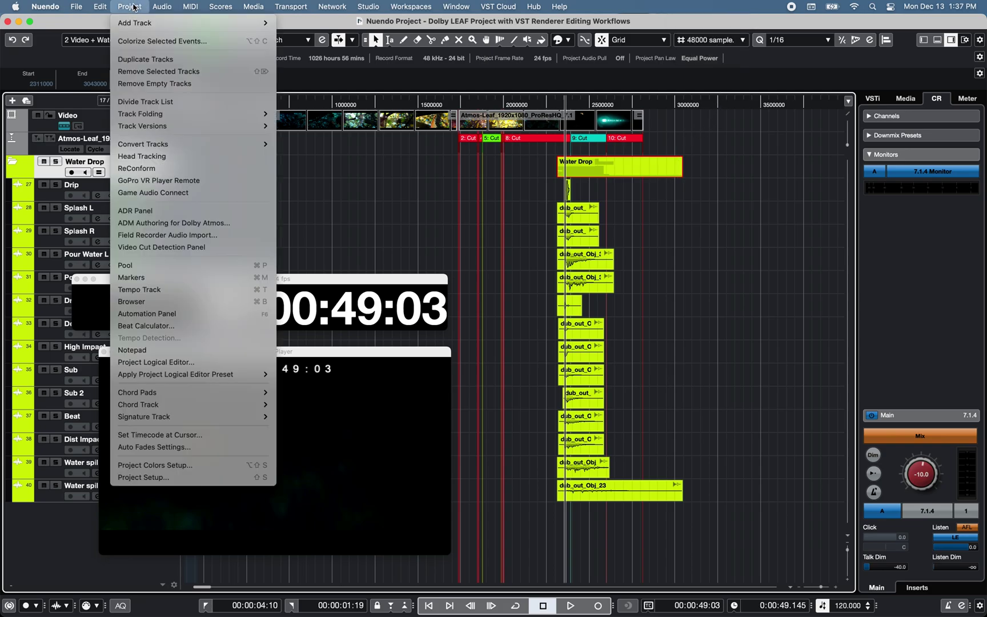
click(171, 474)
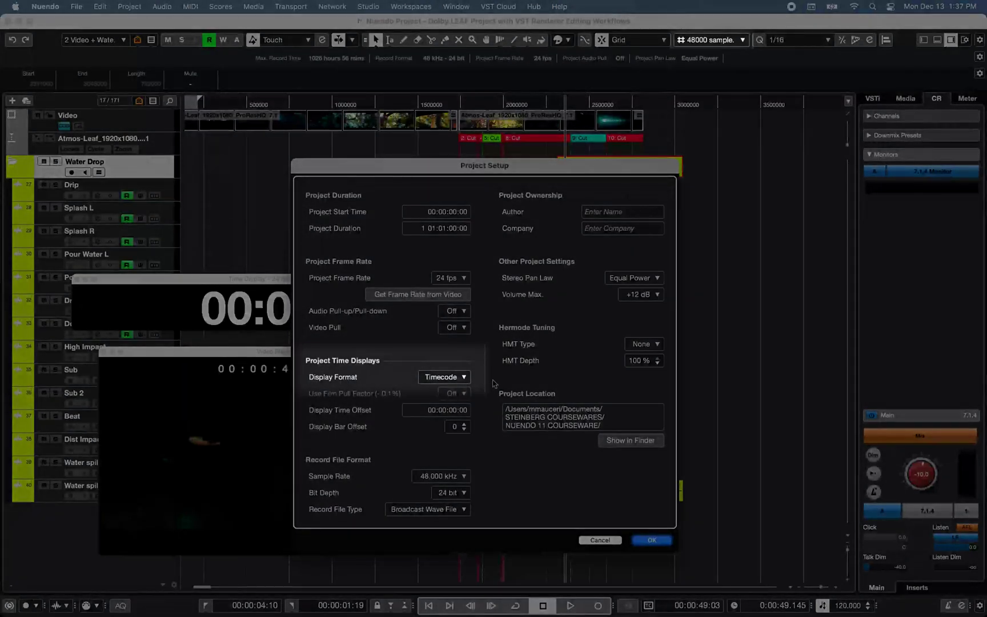
click(652, 540)
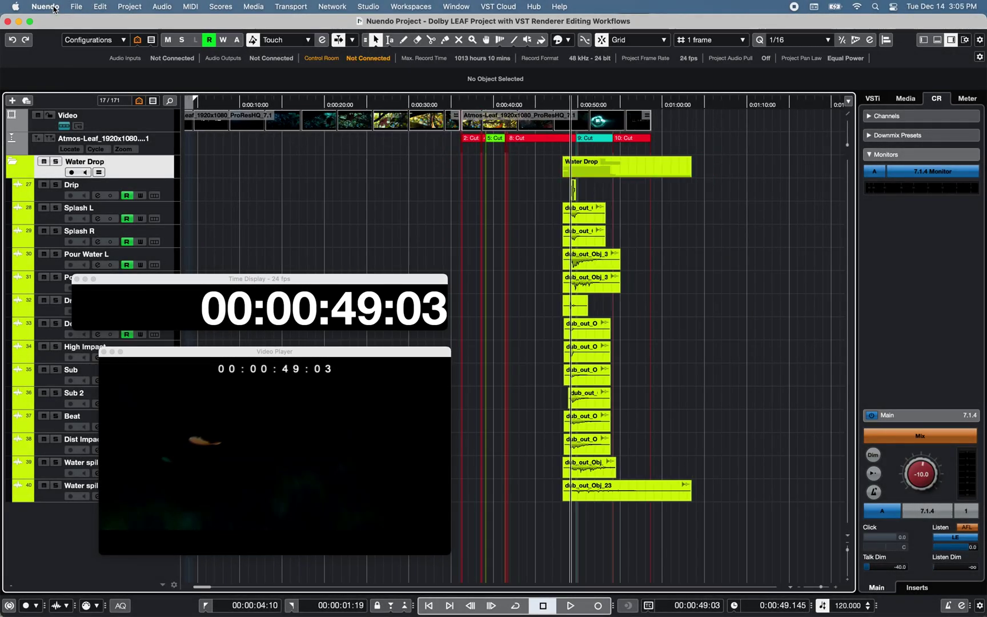
- Turn on Select Track on Background Click in the Editing preferences and save the change
click(45, 6)
click(53, 41)
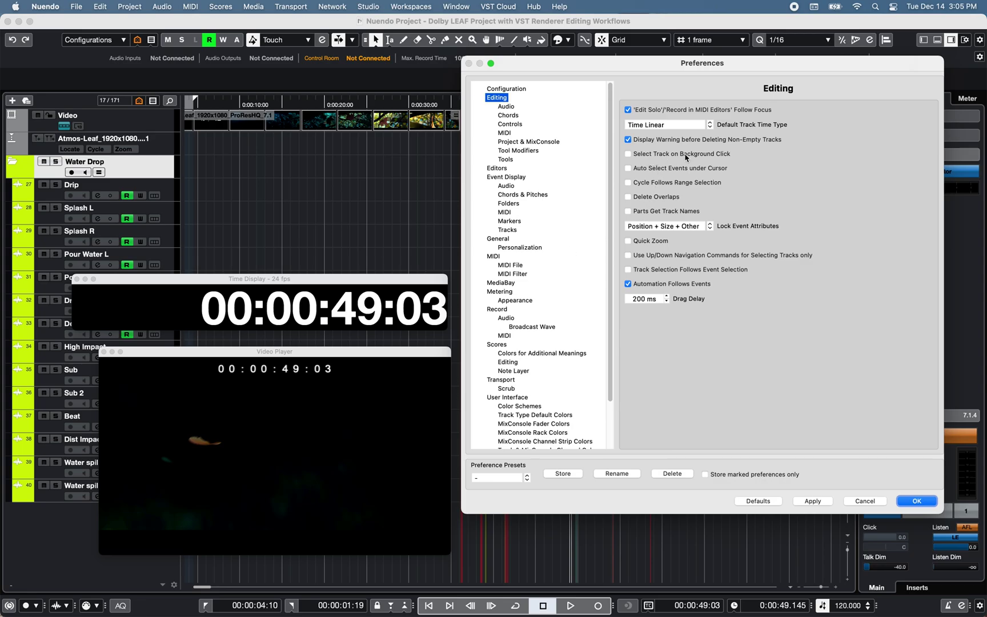
click(628, 154)
click(820, 501)
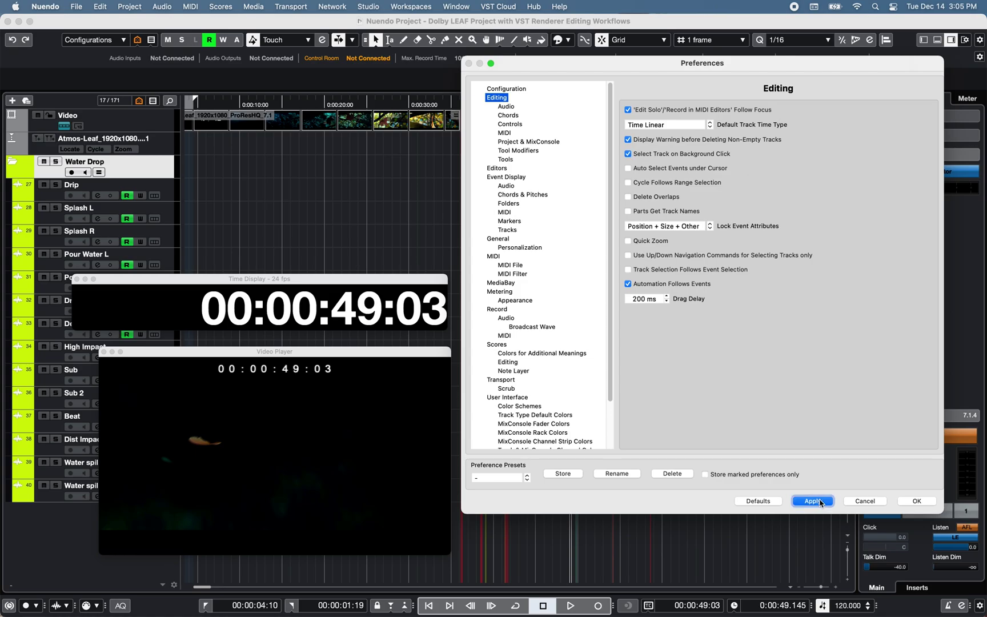
click(914, 501)
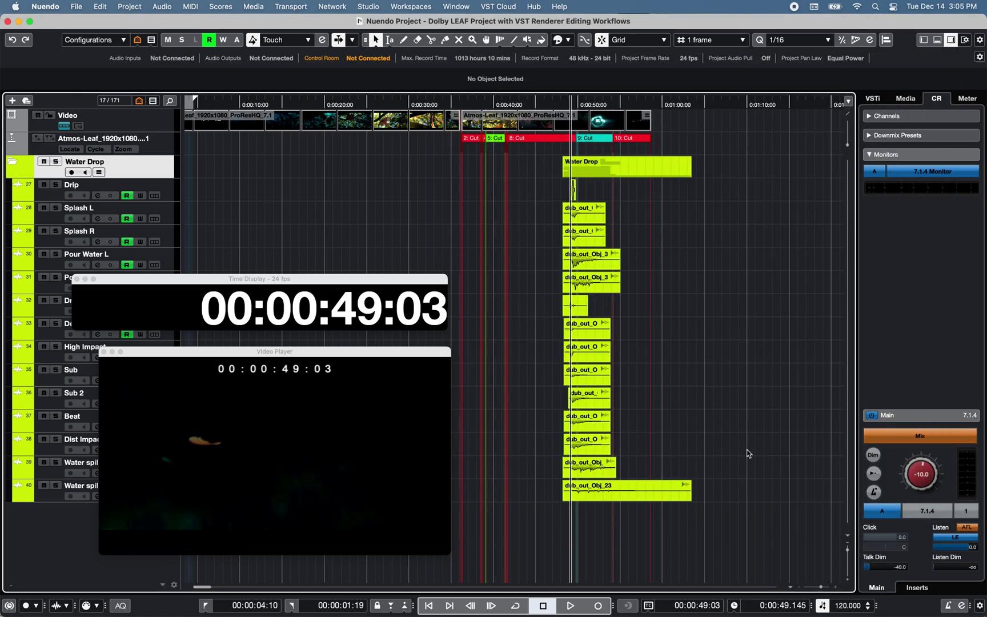
- Select the Splash L, Pour Water L, number 31 and Drip tracks in turn from the empty background of their lanes
click(543, 215)
click(638, 258)
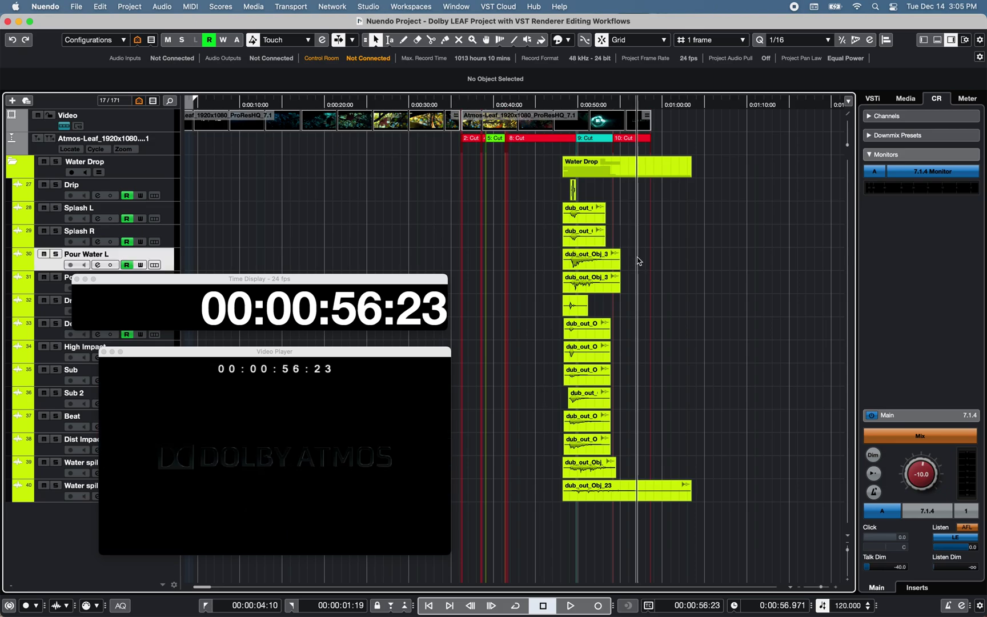
click(551, 284)
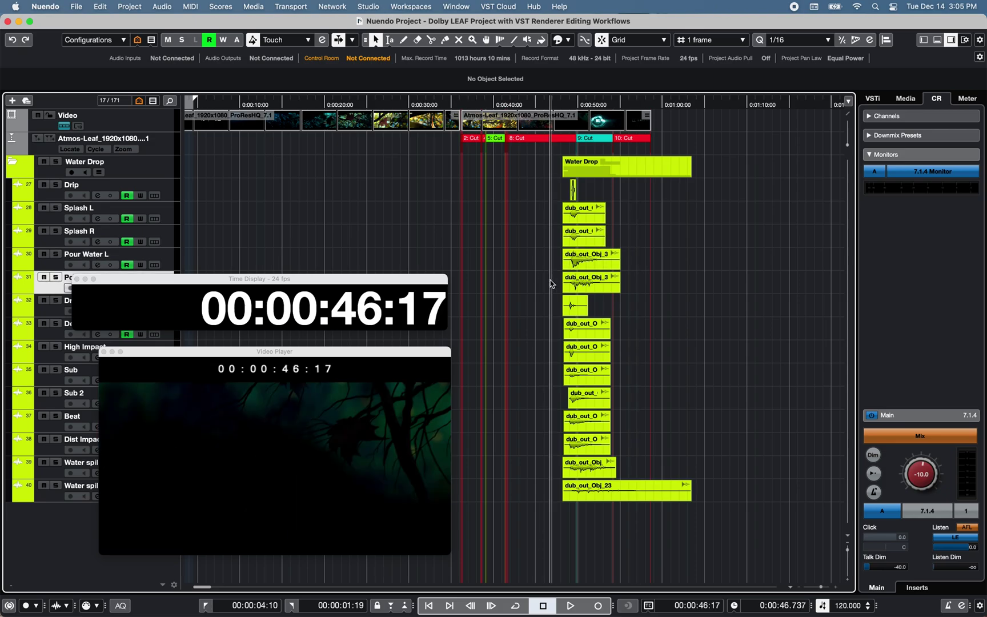
click(542, 191)
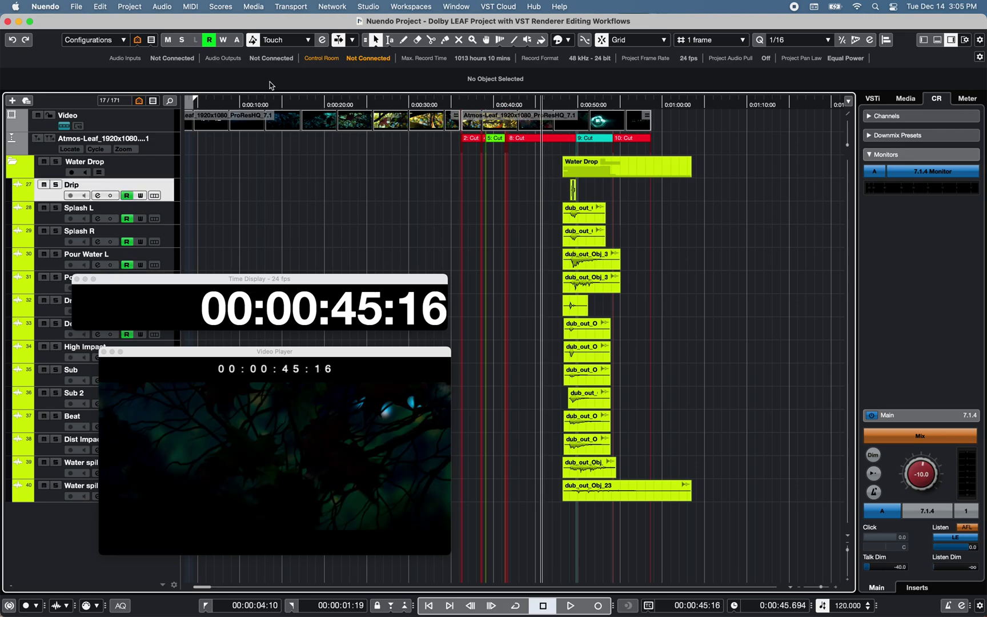
- Review the Track Selection Follows Event Selection option in the Editing preferences and close the dialog
click(46, 7)
click(61, 41)
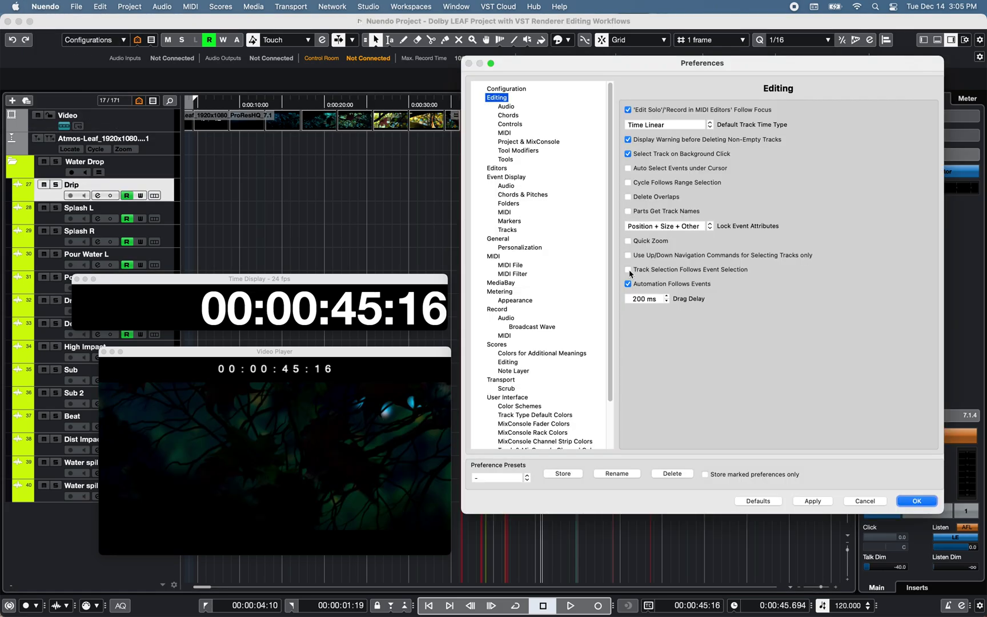
click(914, 501)
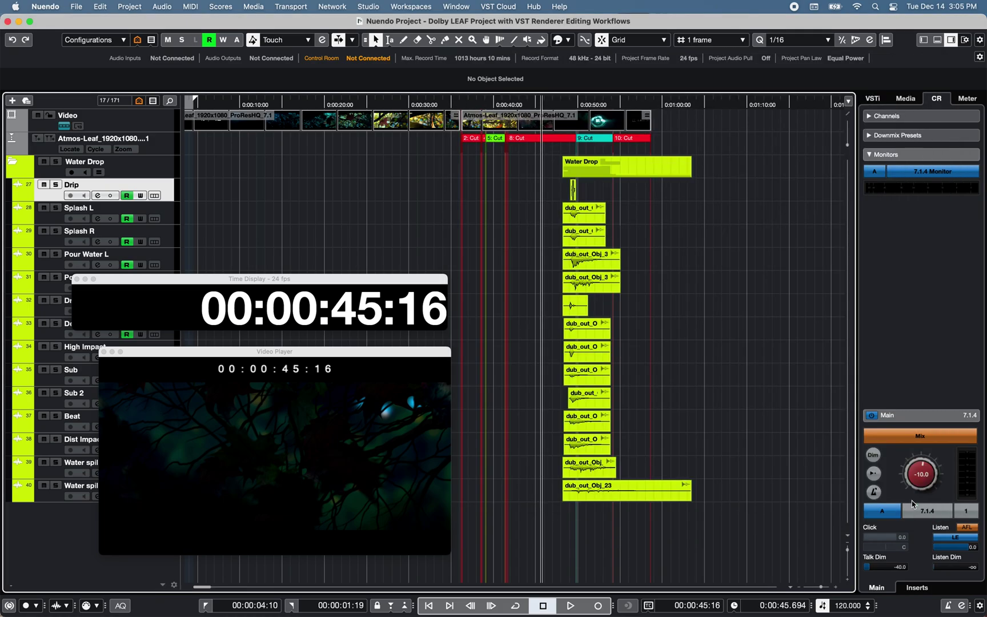
- Select the Splash L, Splash R and Pour Water L events together
drag(628, 215, 597, 262)
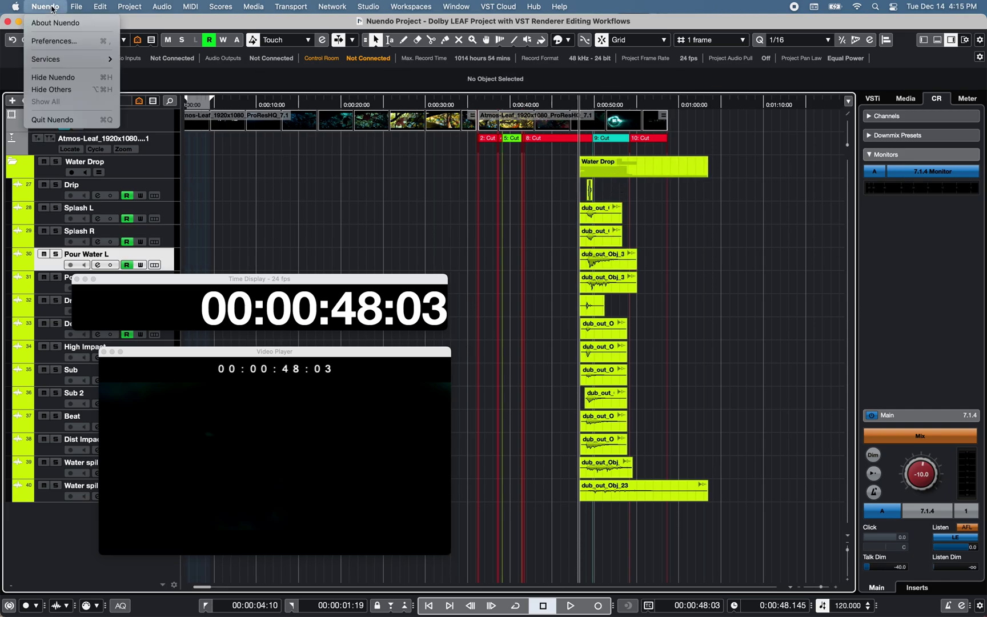
- Review the Select Tool and Range Tool modifiers in the Editing-Tool Modifiers preferences and close the dialog
click(68, 43)
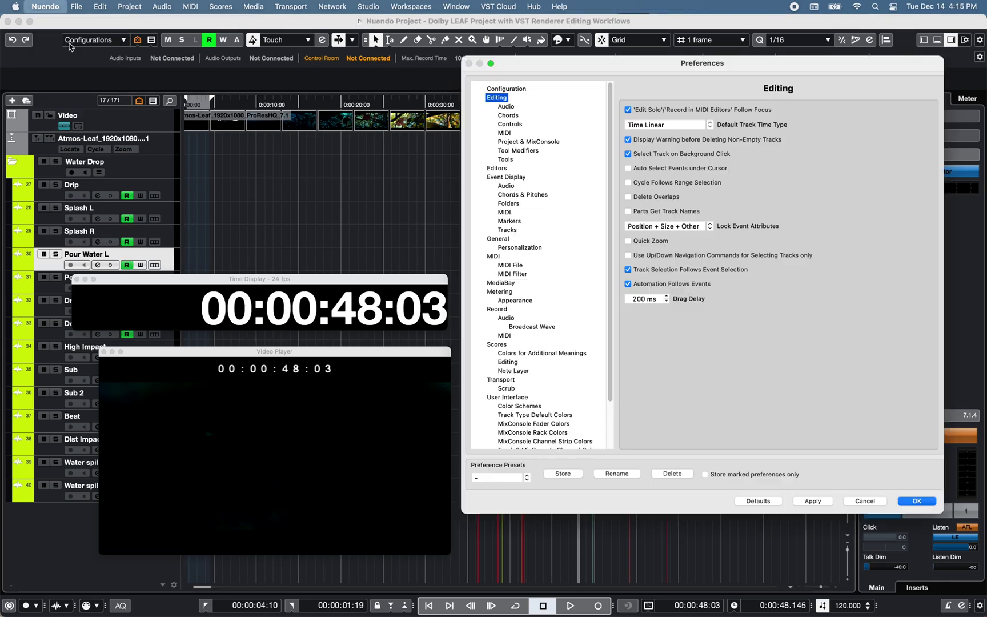
click(521, 151)
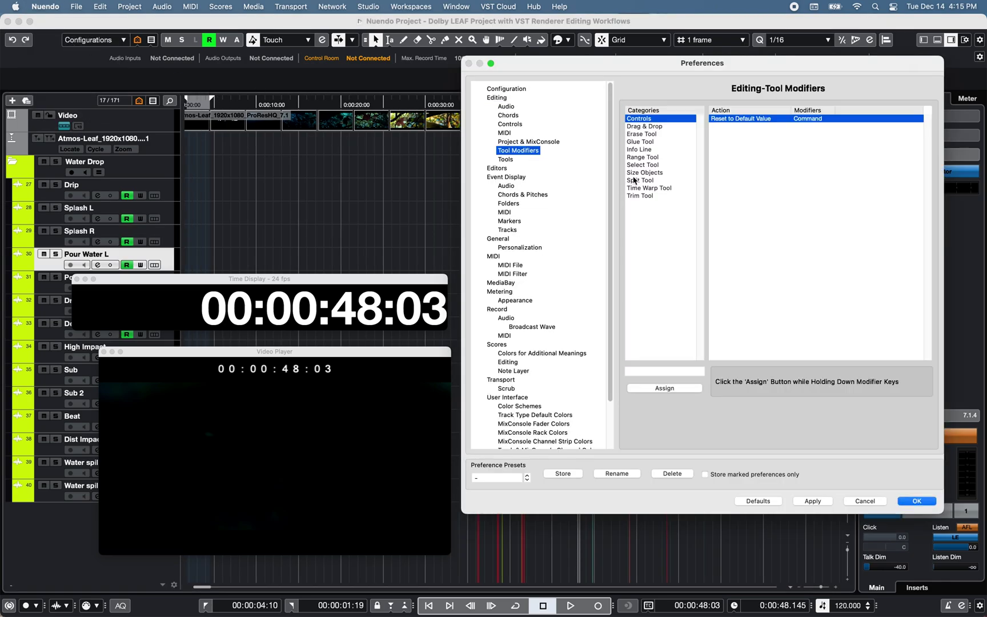
click(647, 165)
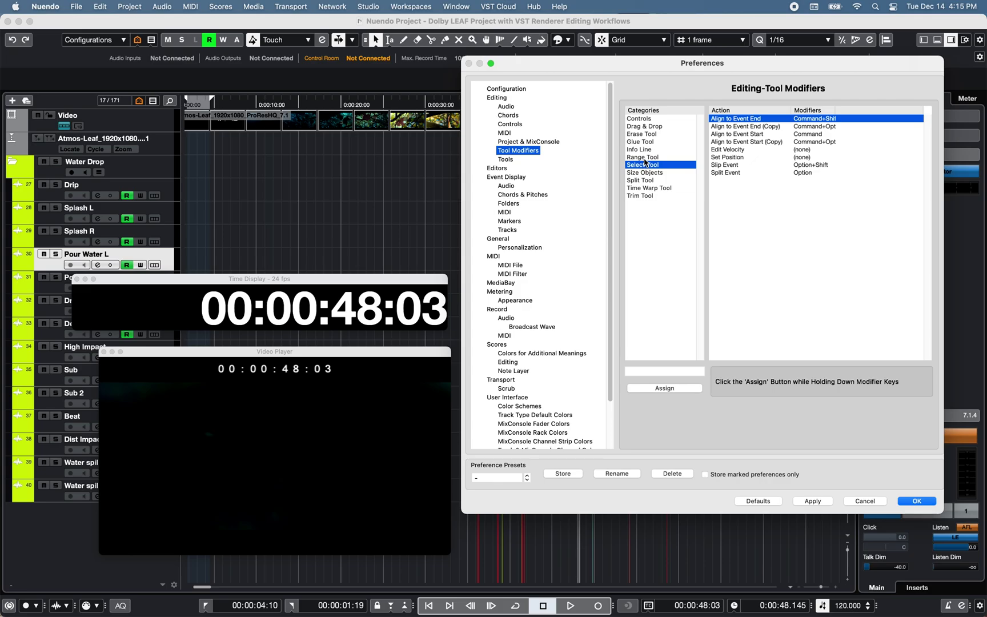
click(645, 162)
click(917, 501)
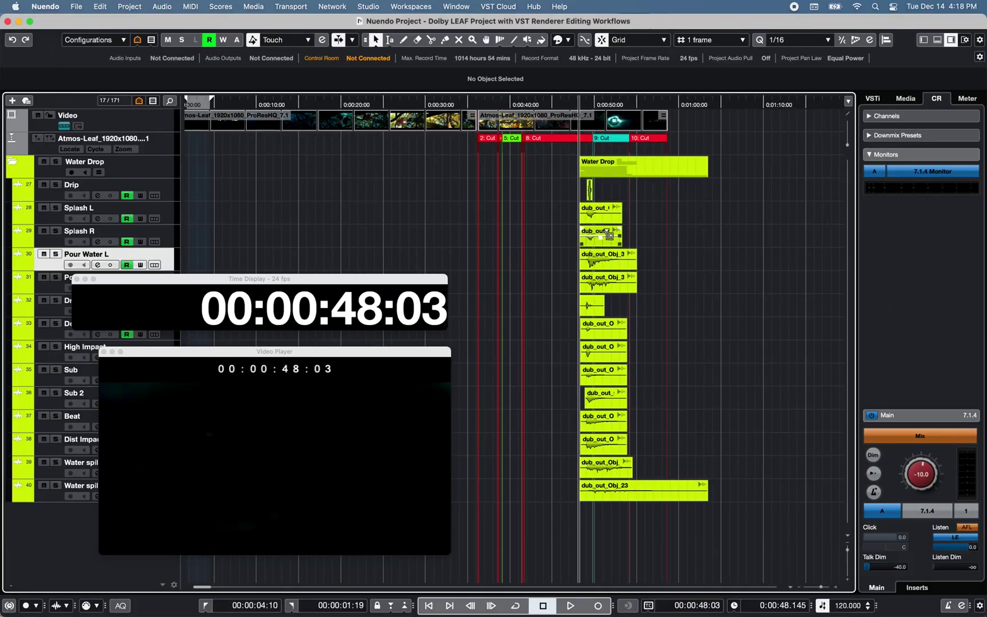
- Play up to 00:00:50:01 and try aligning the end of the Splash L event to the project cursor, undoing the move
key(space)
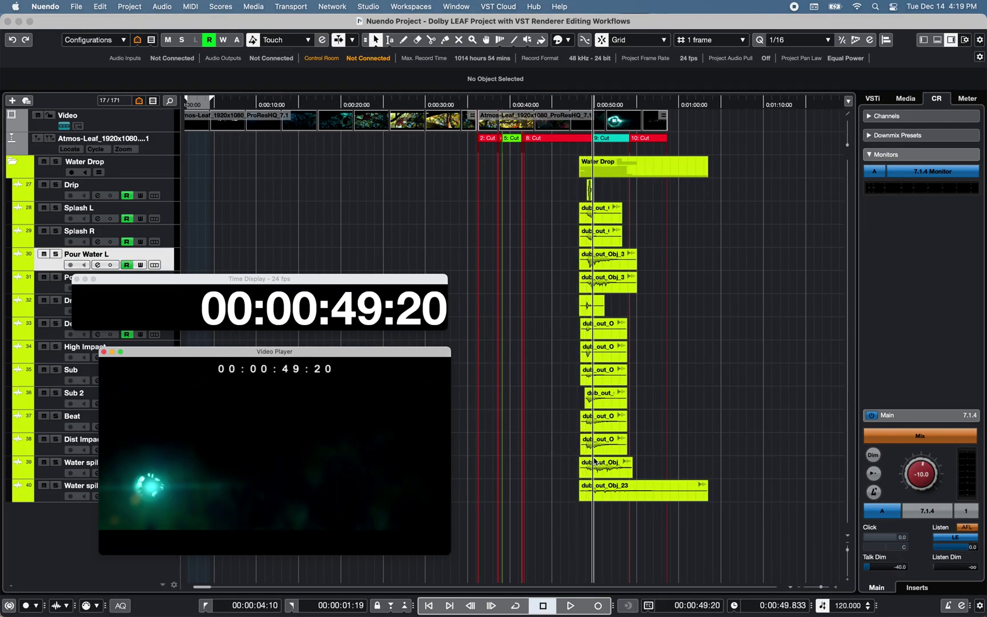
key(space)
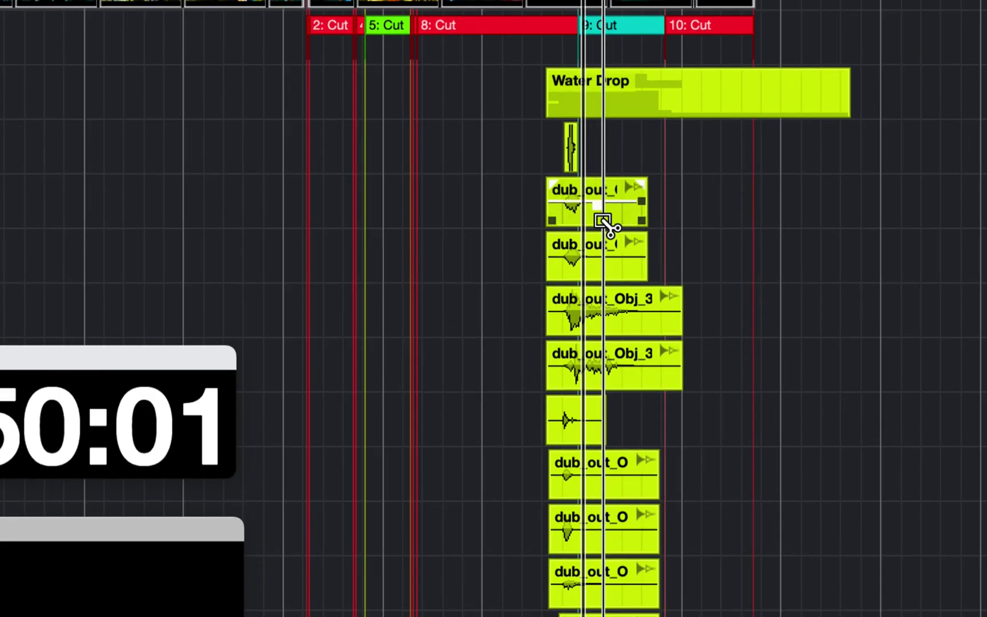
key(super+l)
key(super+z)
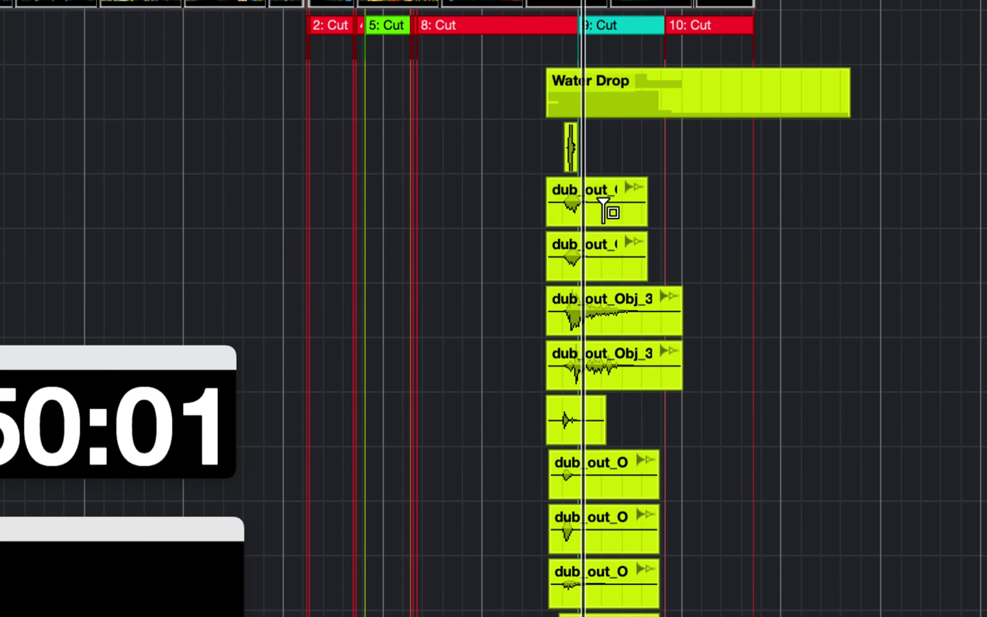
ctrl+super+click(627, 203)
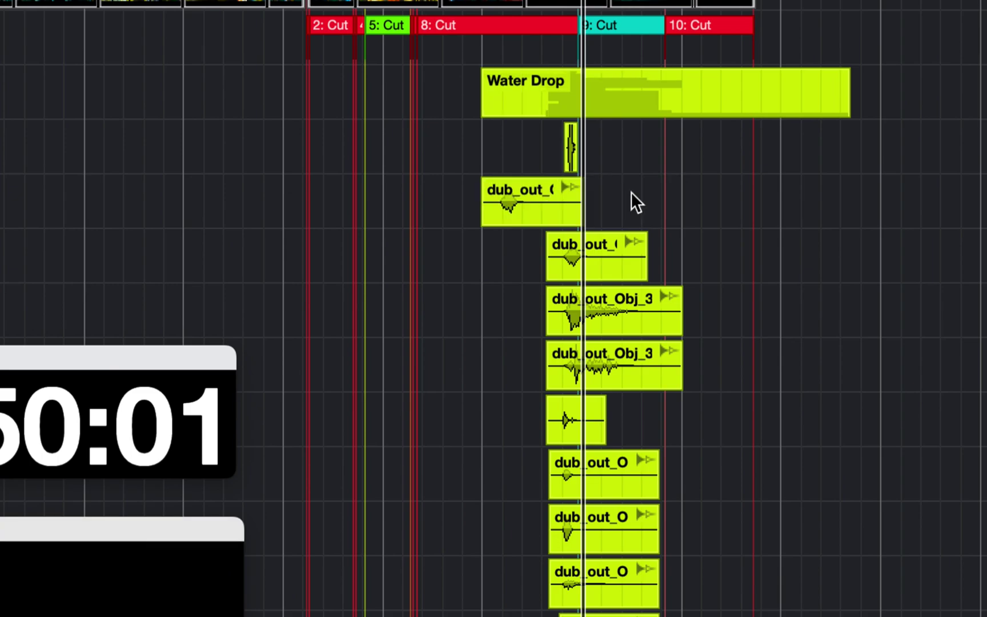
key(super+z)
- Try aligning the Splash R and Pour Water L events to the project cursor, undoing each attempt
ctrl+click(627, 252)
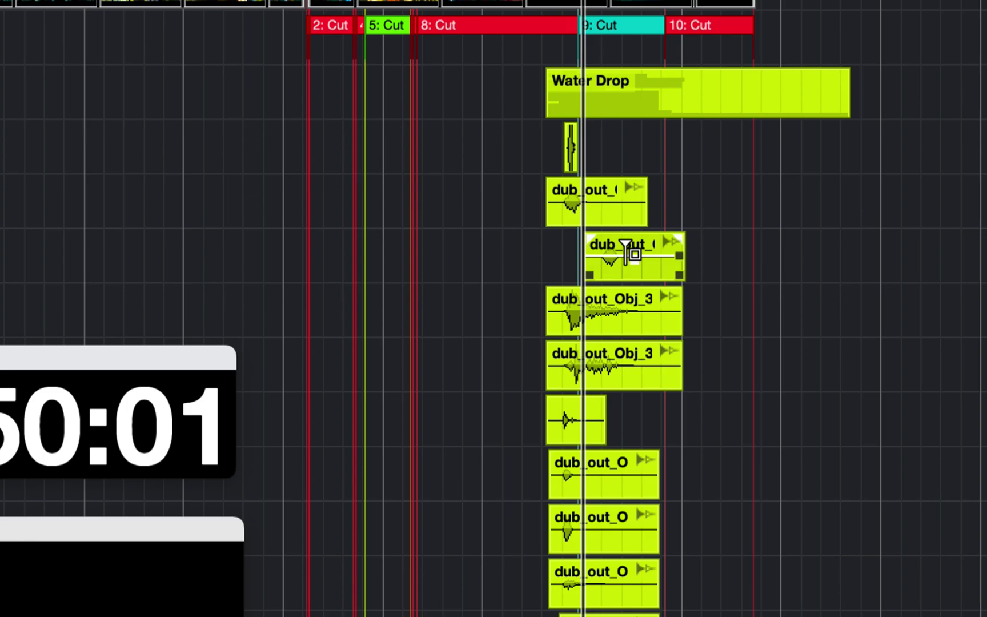
key(super+z)
ctrl+click(628, 312)
key(super+z)
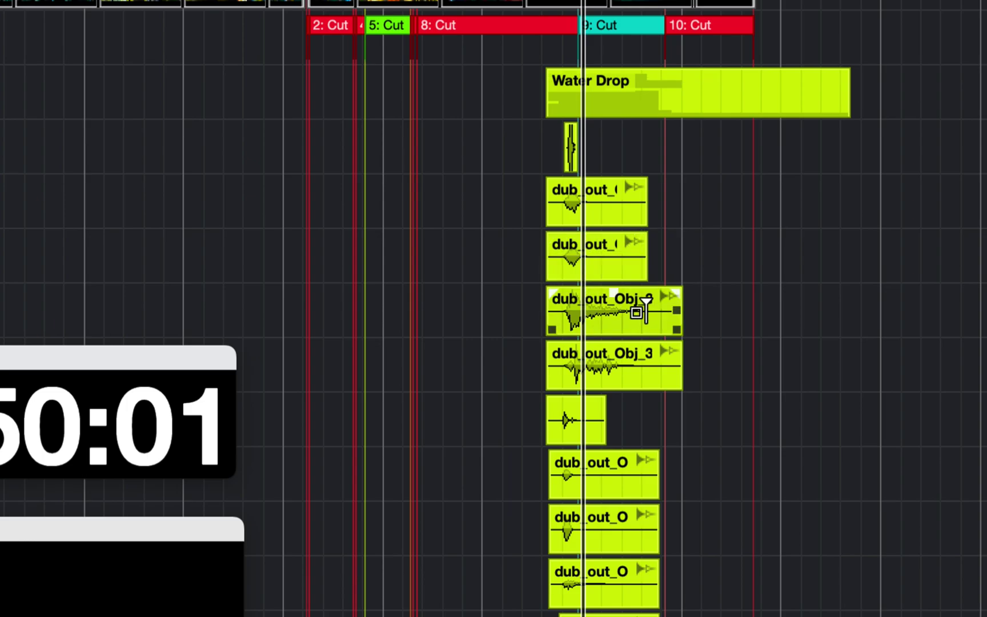
alt+super+click(647, 300)
key(super+z)
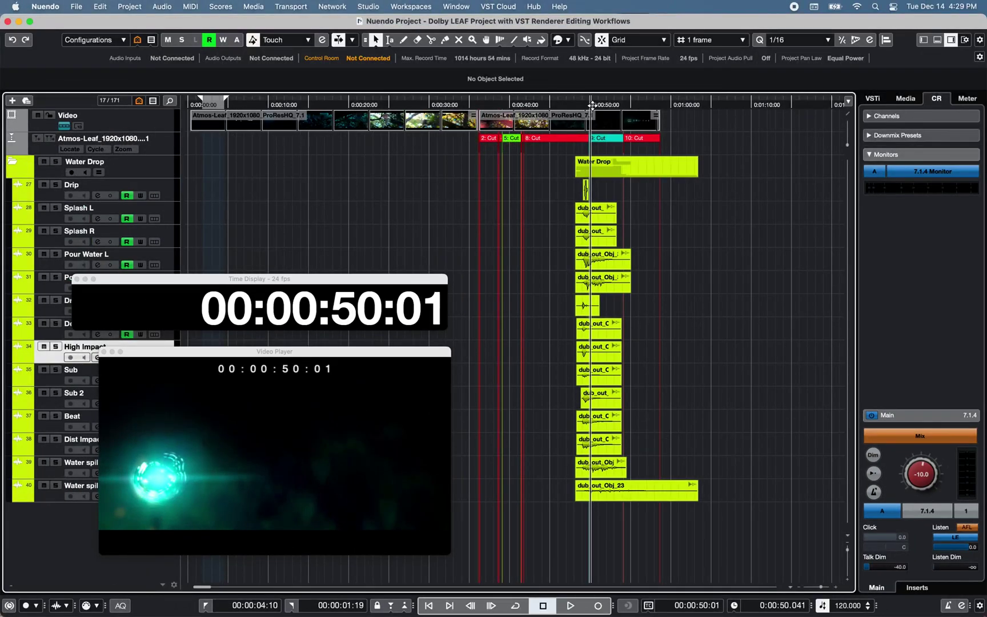
- Try placing copies of the Splash L, Splash R and Pour Water L events aligned to the project cursor at 00:00:55:15, undoing each copy
drag(591, 104, 636, 104)
ctrl+alt+click(608, 213)
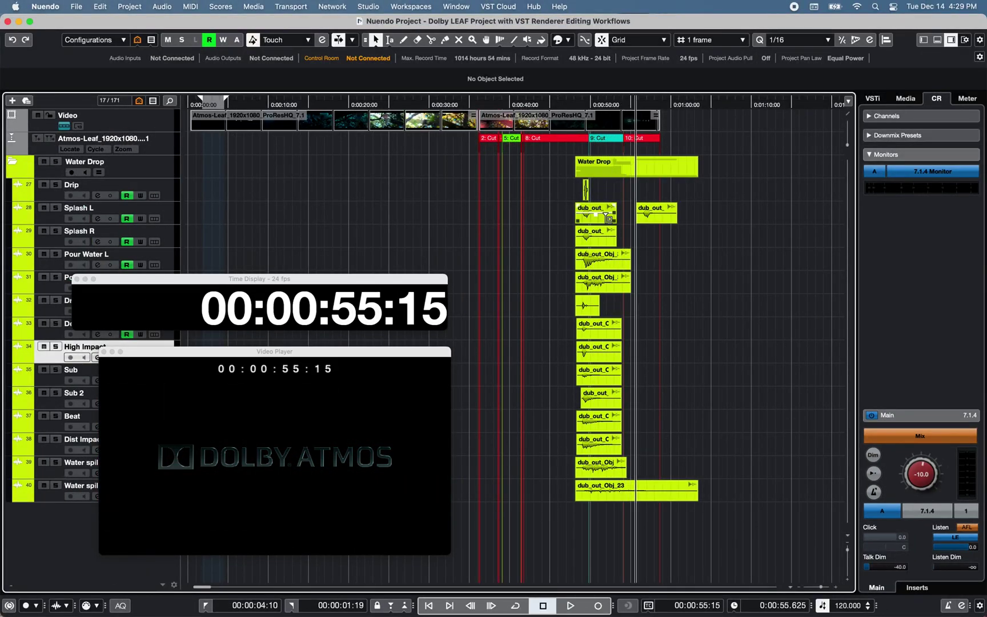
ctrl+alt+click(609, 237)
drag(620, 260, 625, 260)
key(super+z)
key(super+z)
key(super+z)
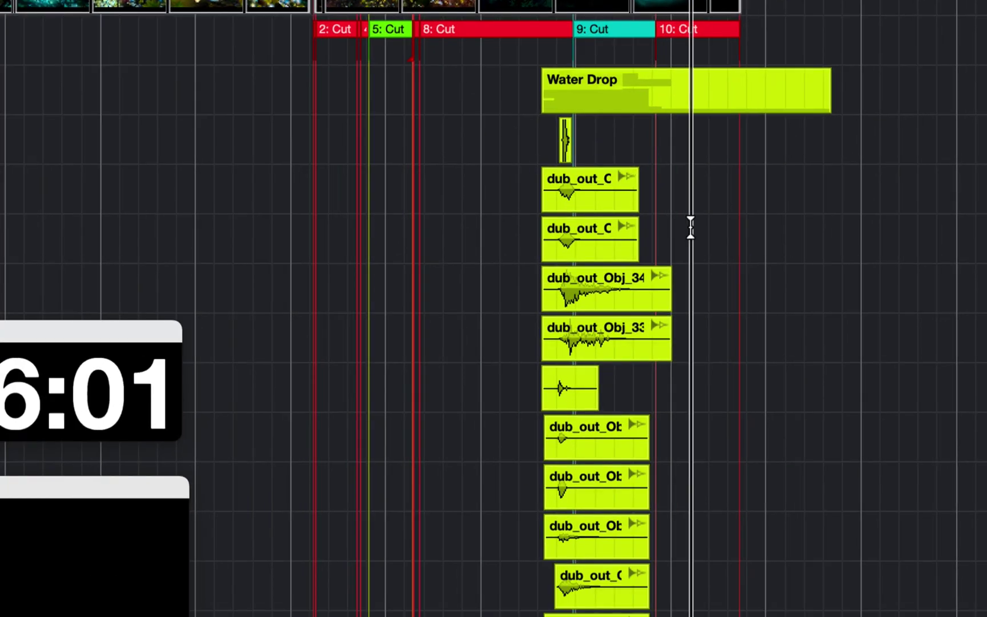
- Select a short range in the empty Splash R lane and try aligning the Splash R and Pour Water L events to it, undoing the change
drag(687, 228, 732, 230)
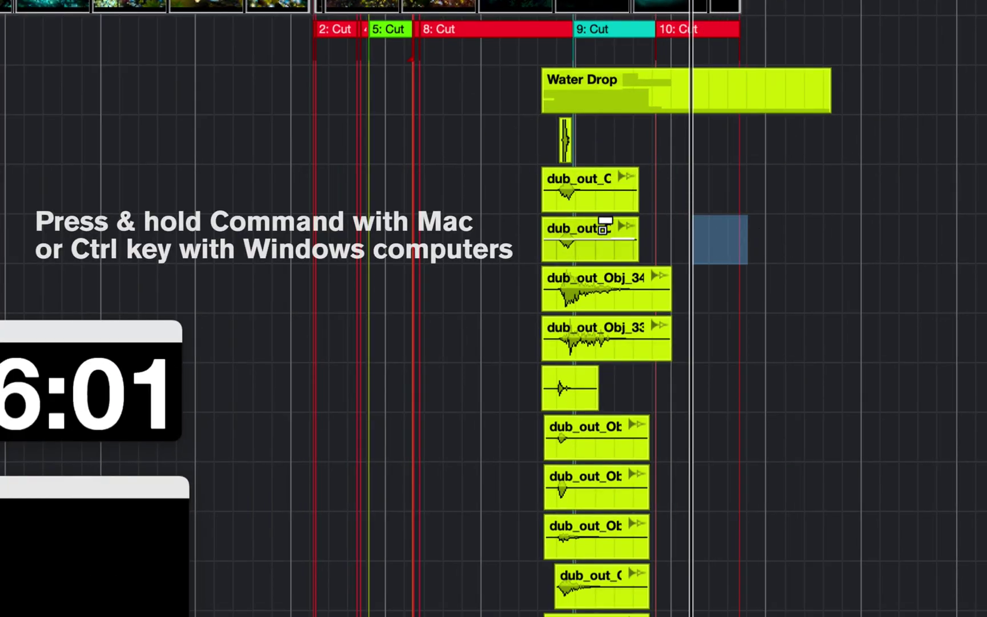
drag(602, 238, 619, 289)
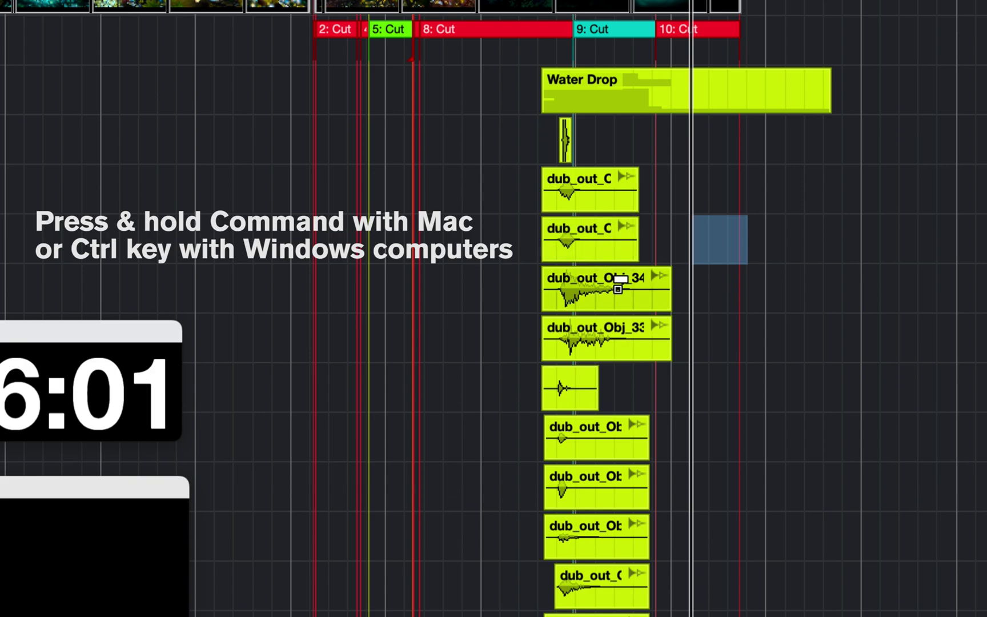
ctrl+click(613, 283)
key(ctrl+z)
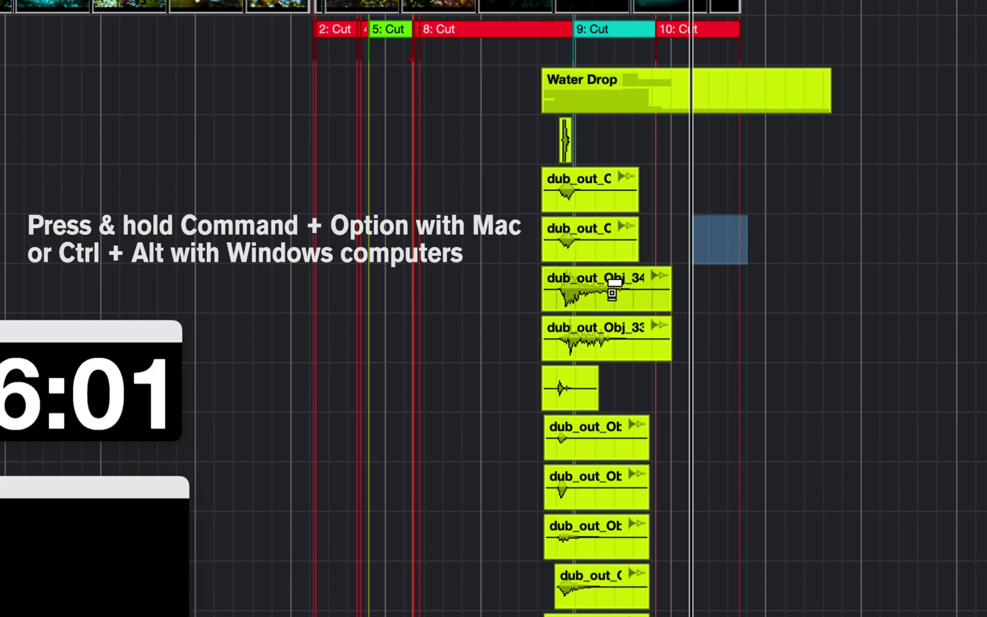
- Try making aligned copies of the Pour Water L event with the Range tool, undoing each copy
ctrl+alt+click(613, 292)
key(super+z)
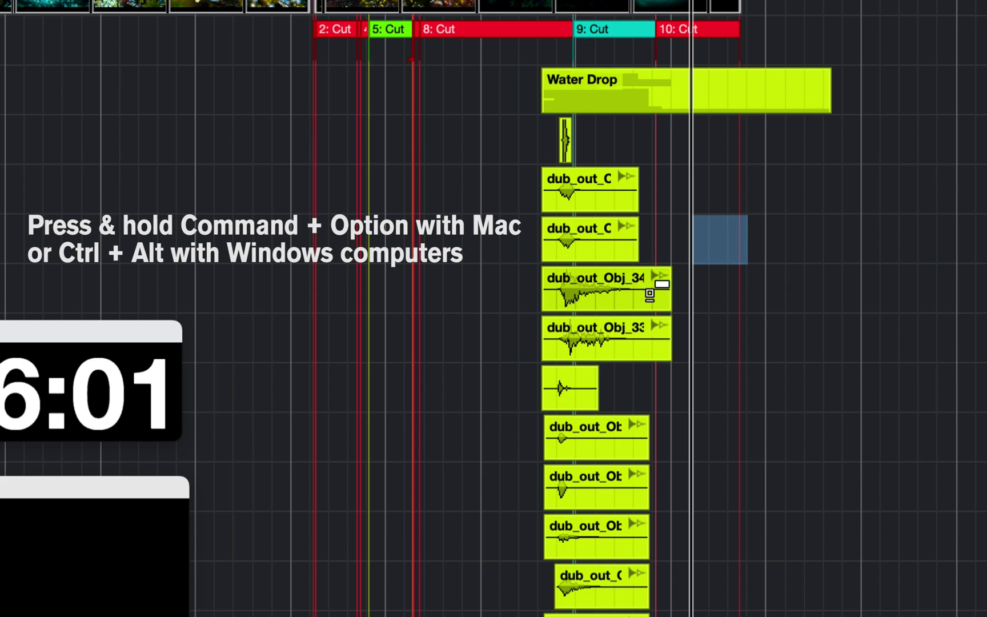
drag(650, 293, 660, 295)
key(super+z)
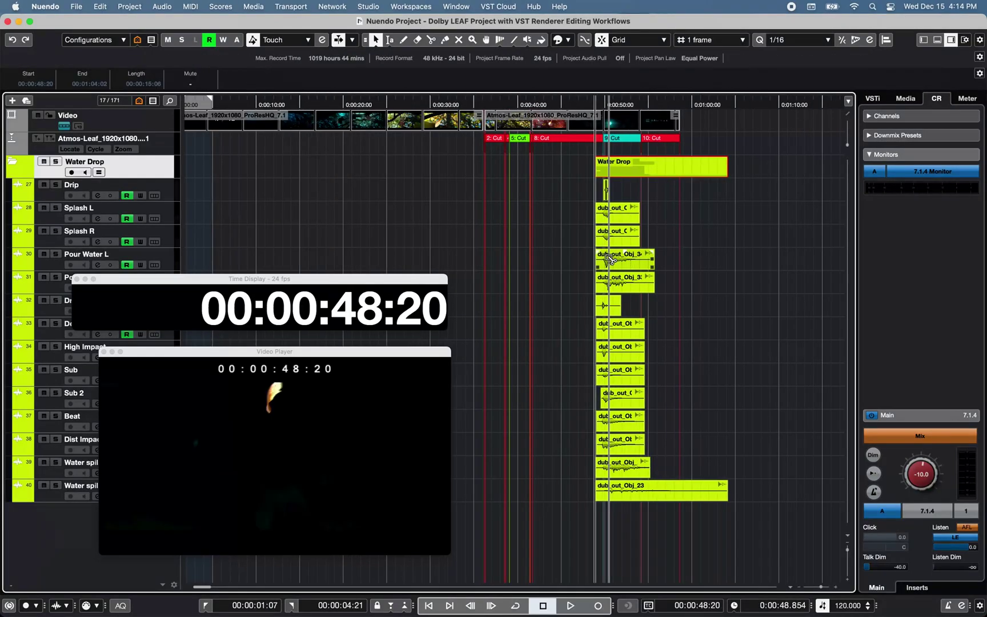
- Give the Pour Water L event a fade-in of 00:00:01:02 and a fade-out of 00:00:02:12
right_click(610, 258)
click(629, 555)
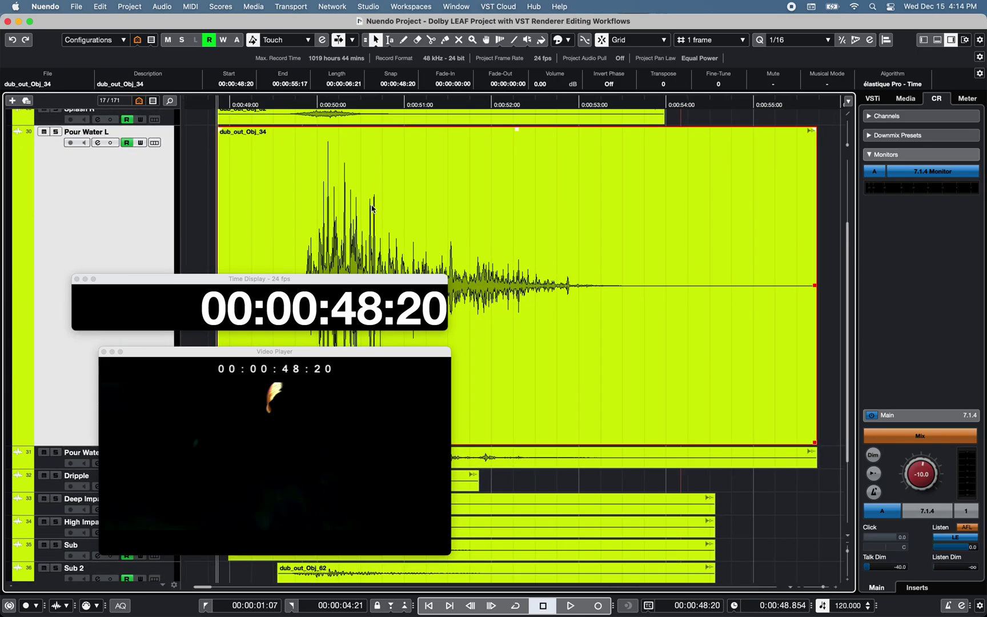
drag(218, 129, 313, 130)
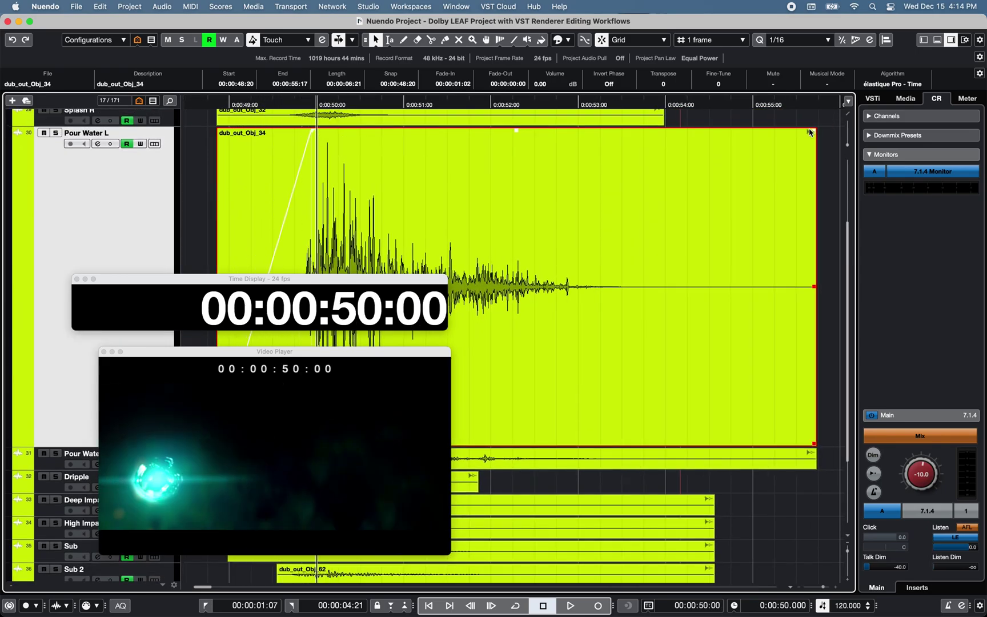
drag(812, 131, 592, 146)
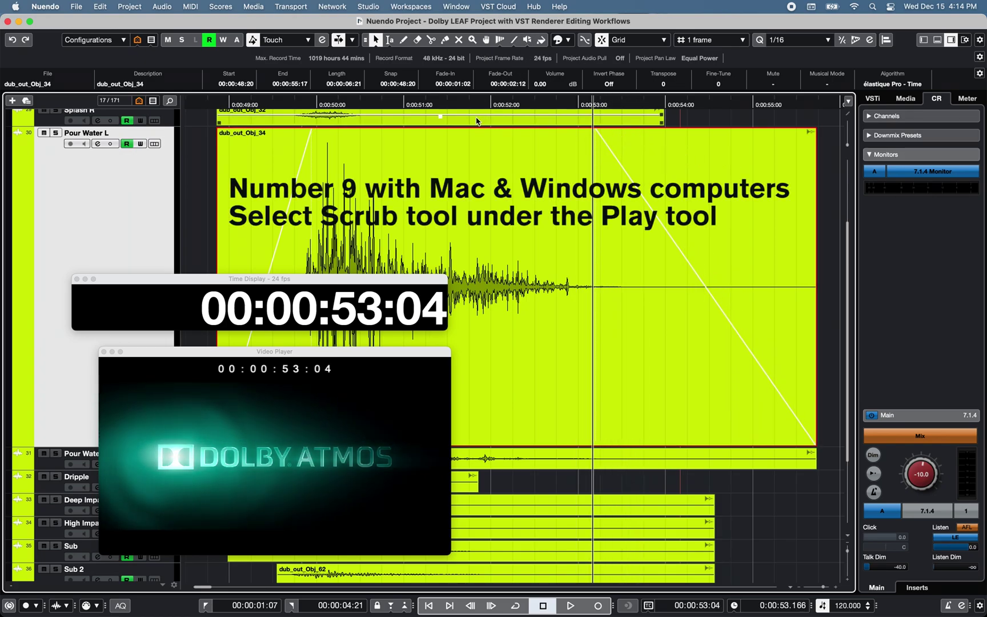
- Scrub the Pour Water L event to 00:00:50:04 and extend its fade-in to the cursor
key(9)
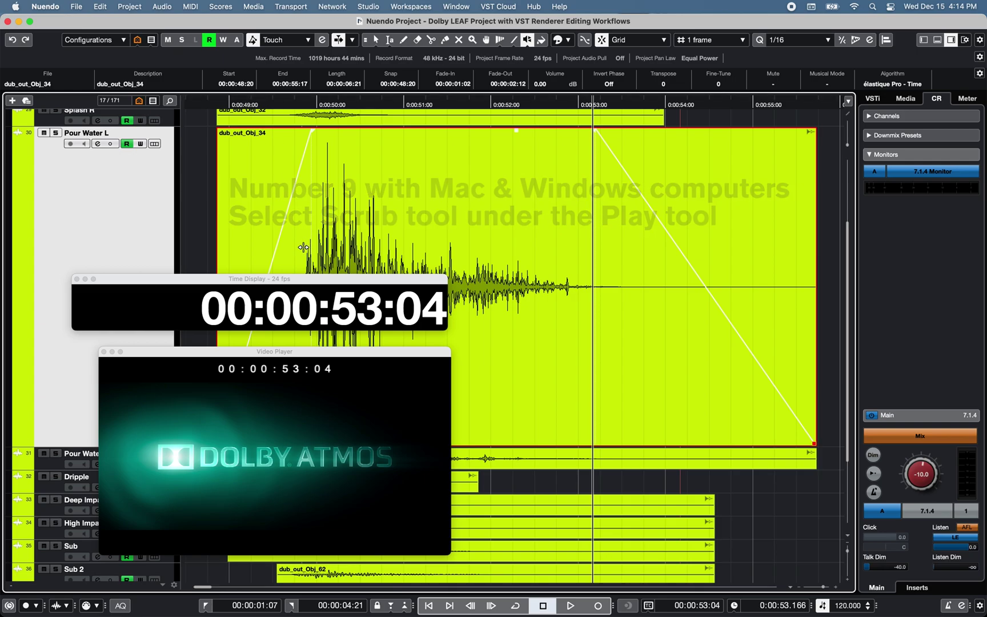
drag(298, 191, 336, 186)
right_click(336, 186)
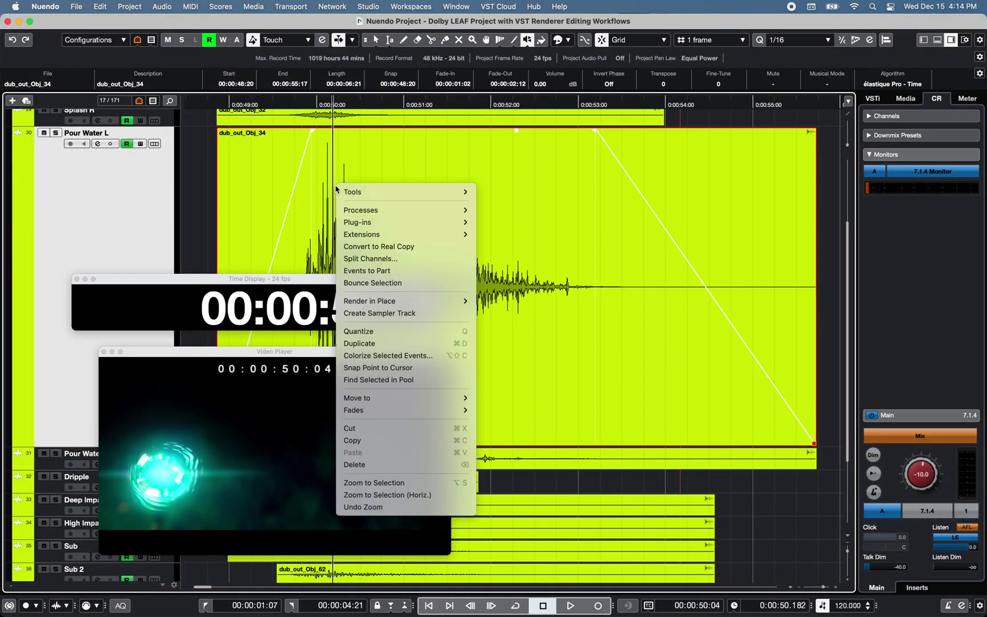
mouse_move(371, 412)
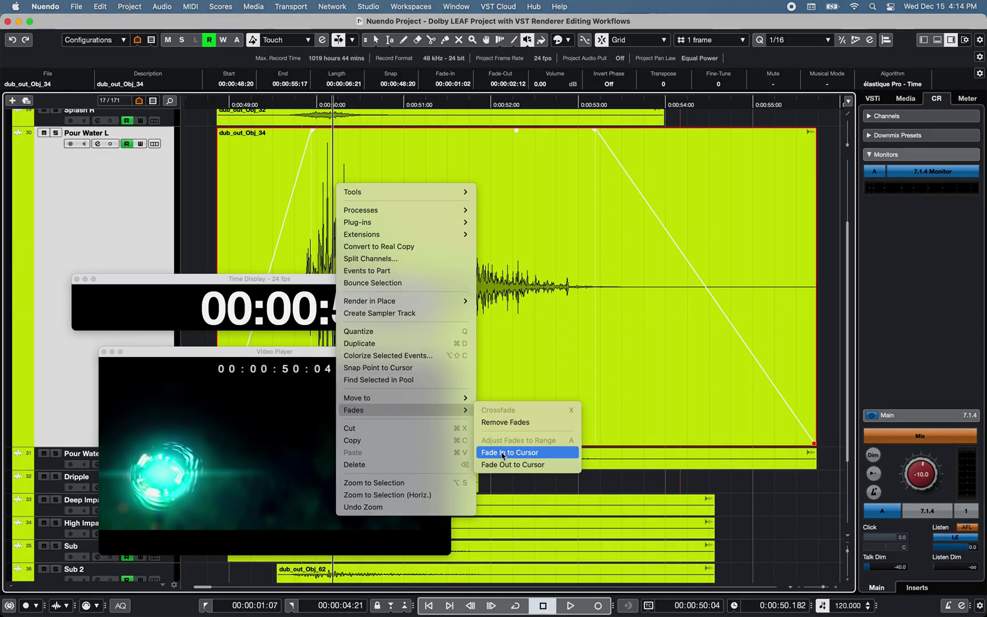
click(503, 452)
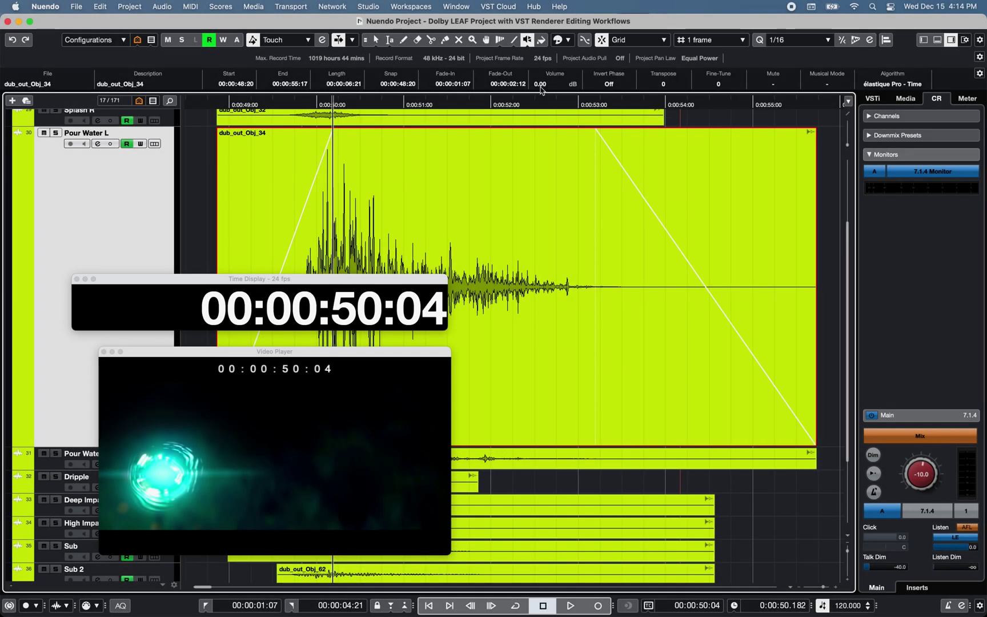
- Set the Pour Water L event's volume to 10 dB and lower it to 6.60 dB with the volume handle
click(540, 84)
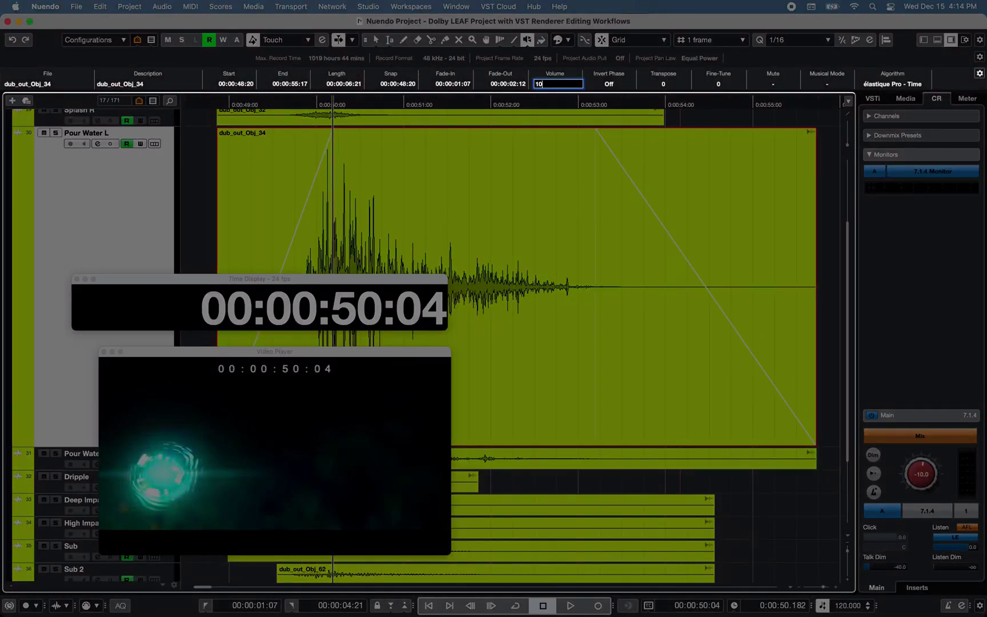
key(Return)
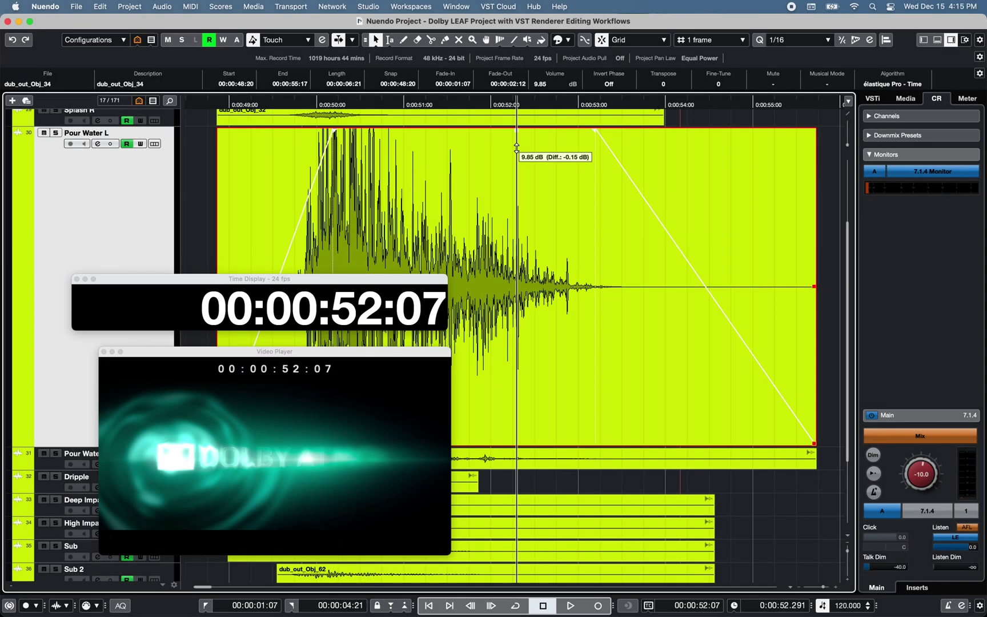
drag(524, 254, 554, 462)
drag(533, 283, 544, 453)
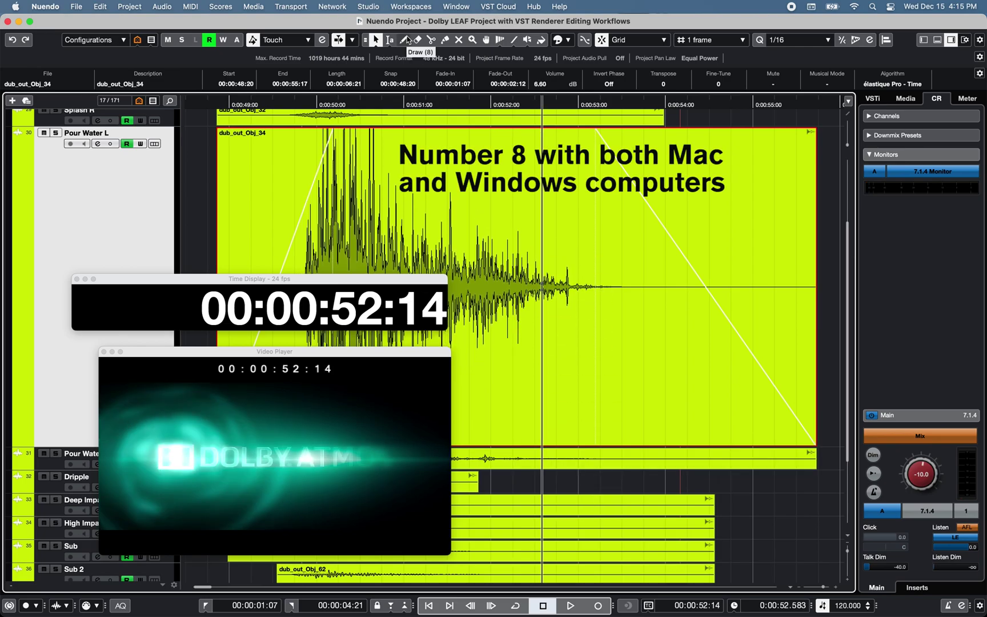
- Draw a volume curve peaking near 00:00:52:14 on the Pour Water L event and audition it, soloing the track
key(8)
drag(465, 283, 506, 265)
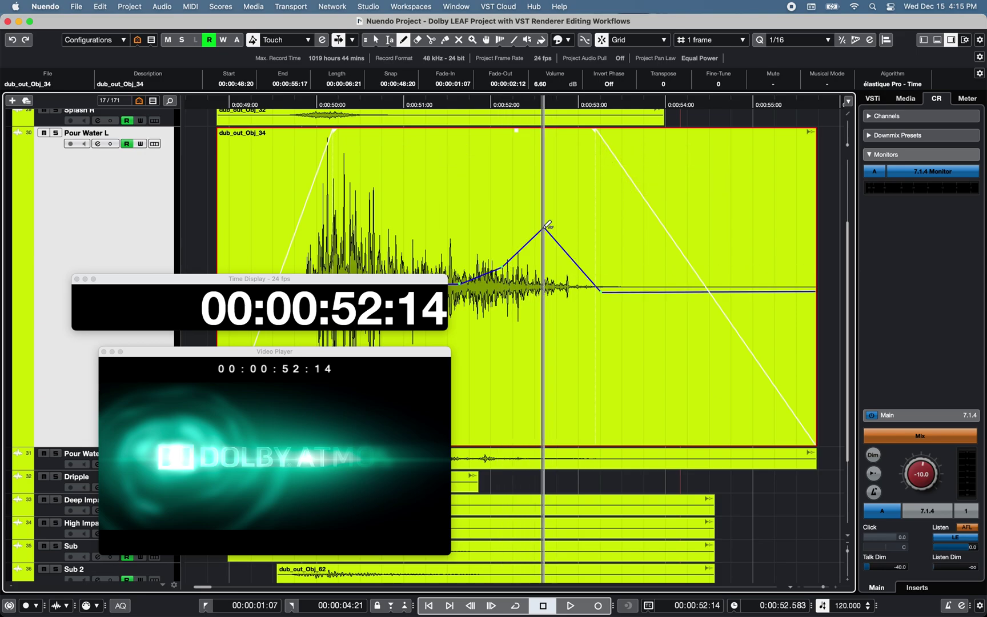
key(alt+space)
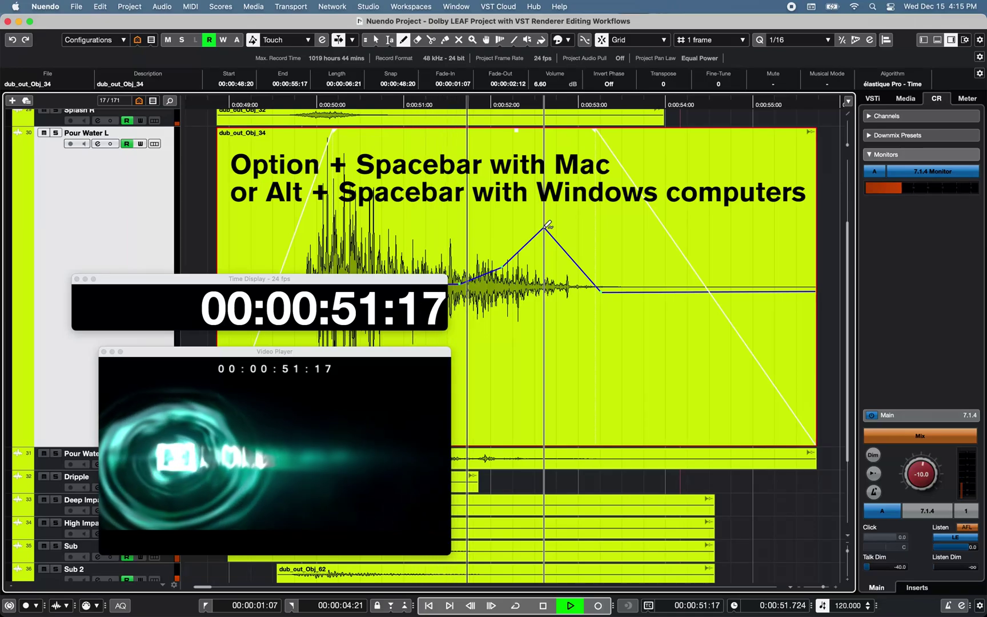
key(space)
key(s)
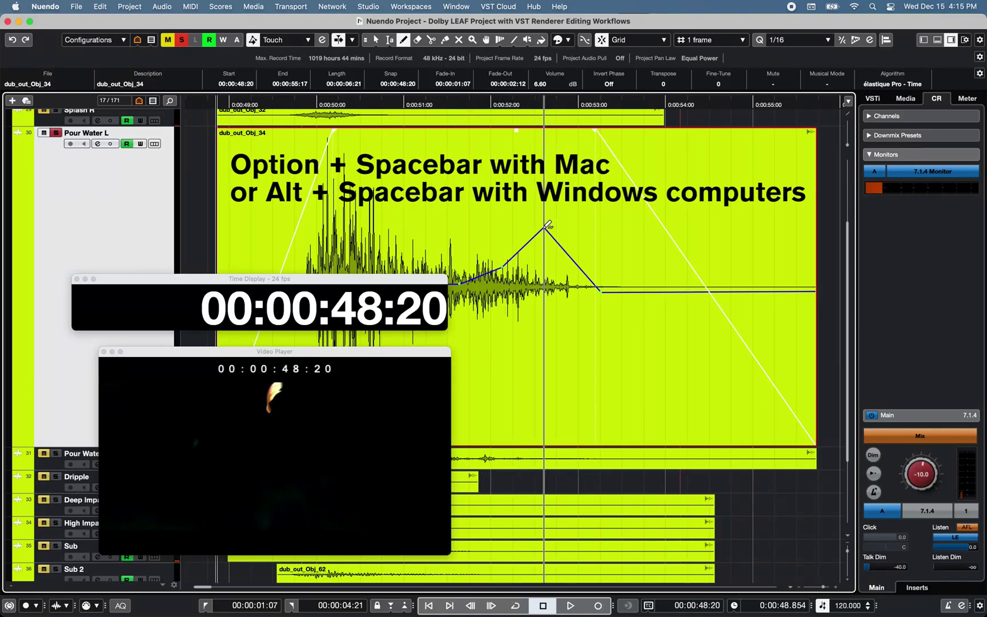
- Show the Pour Water L track's volume automation lane and draw a freehand automation curve from about 00:00:52:15 to 00:00:55:00
click(18, 443)
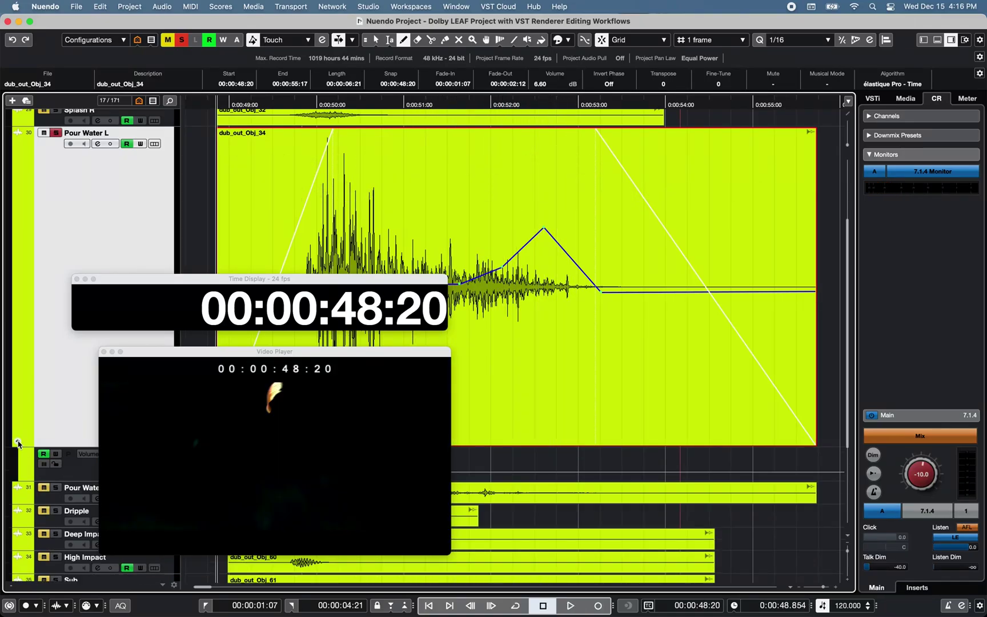
scroll(17, 442, down, 5)
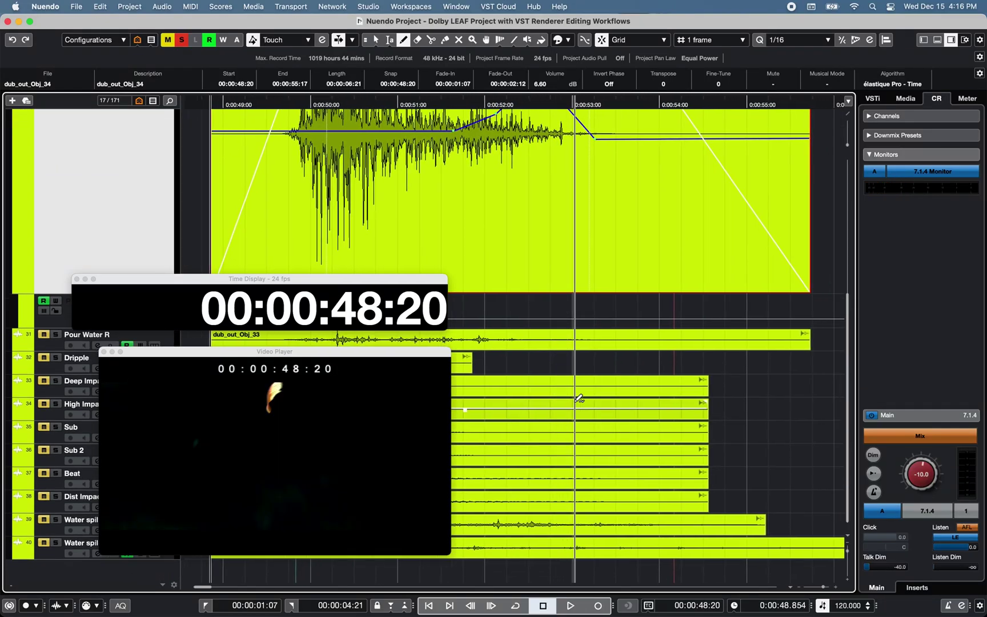
mouse_move(541, 318)
mouse_down()
mouse_move(653, 306)
mouse_move(736, 318)
mouse_up()
mouse_move(585, 296)
mouse_down()
mouse_move(661, 316)
mouse_move(757, 313)
mouse_up()
- Select the automation range from 00:00:52:15 to about 00:00:54:04 and nudge it earlier to start at 00:00:52:07
drag(526, 297, 677, 326)
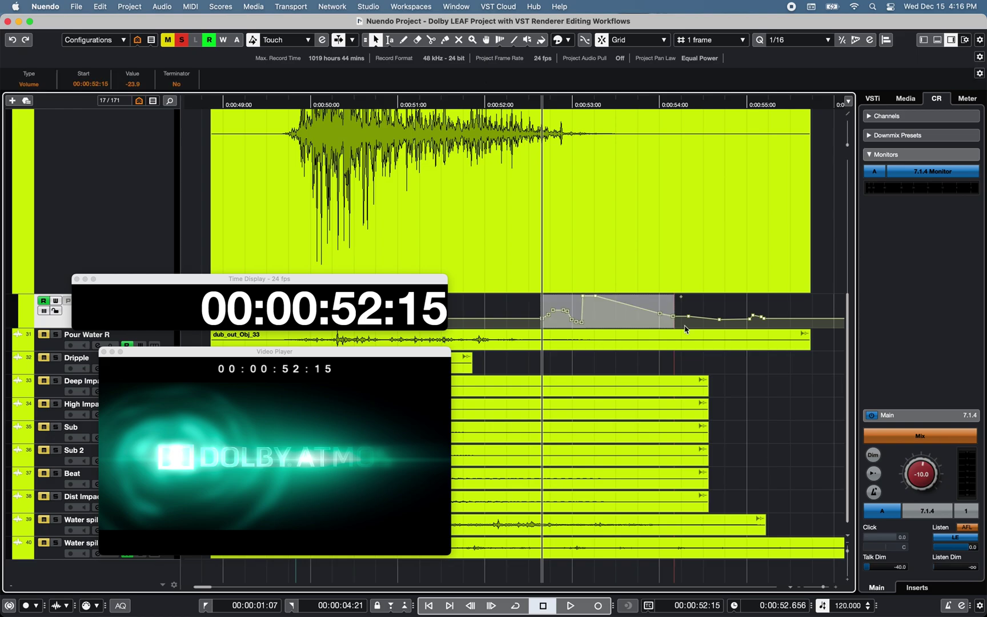
key(super+Left)
key(super+Left)
key(super+Left)
key(super+Left)
key(super+Left)
key(super+Left)
key(super+Left)
key(super+Left)
key(super+Left)
key(super+Left)
key(super+Left)
key(super+Left)
key(super+Left)
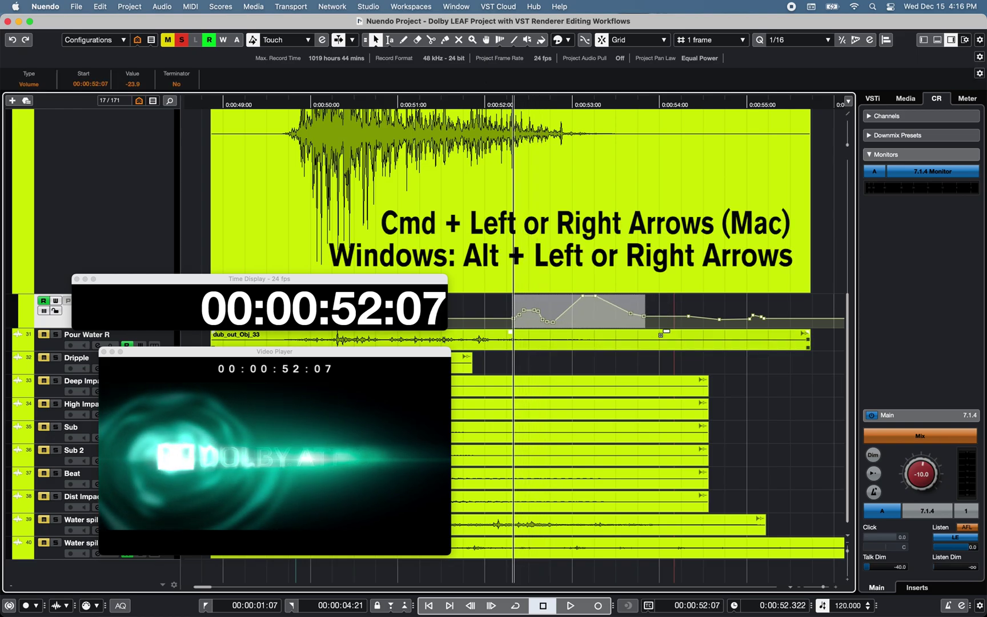